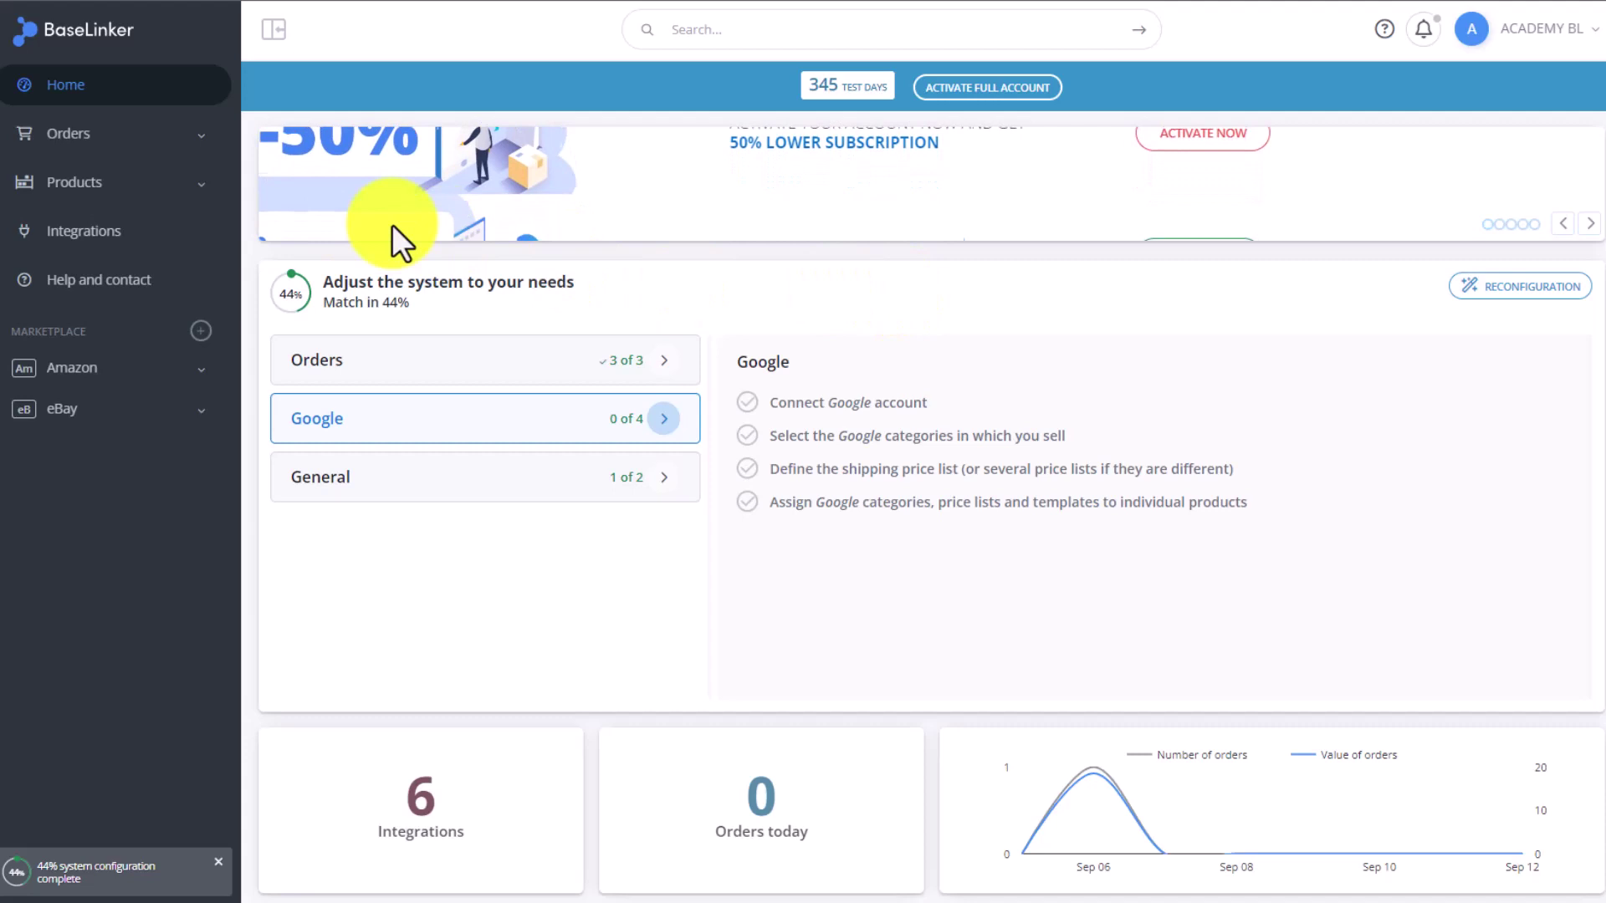
Go to Products settings to list the Default and A inventories, and open the Default inventory's options
click(158, 182)
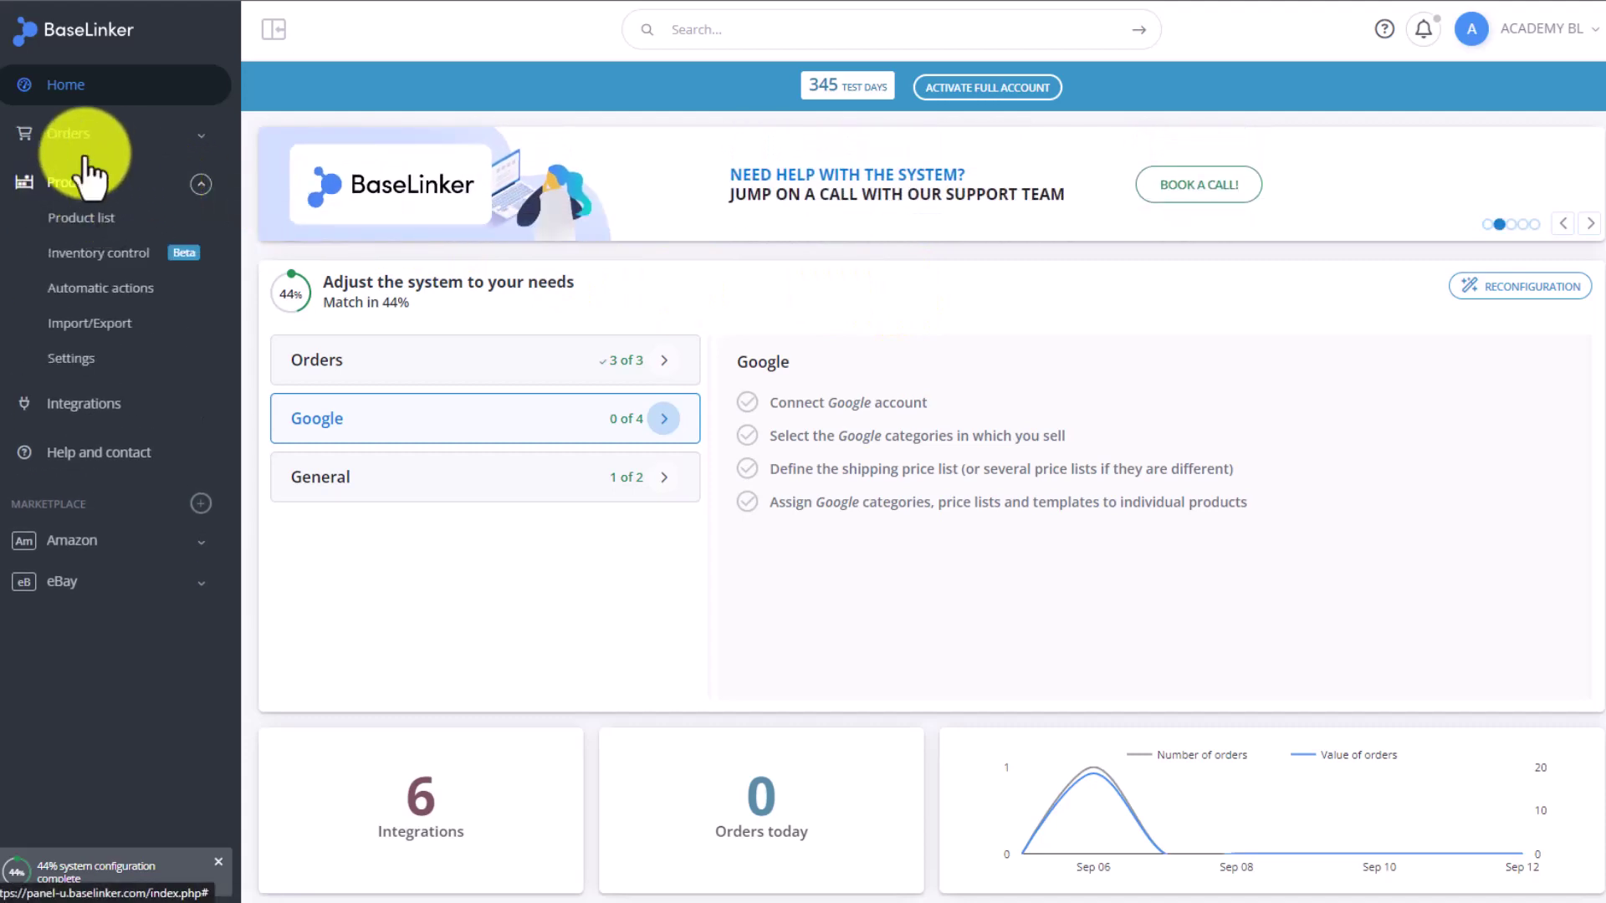
click(117, 358)
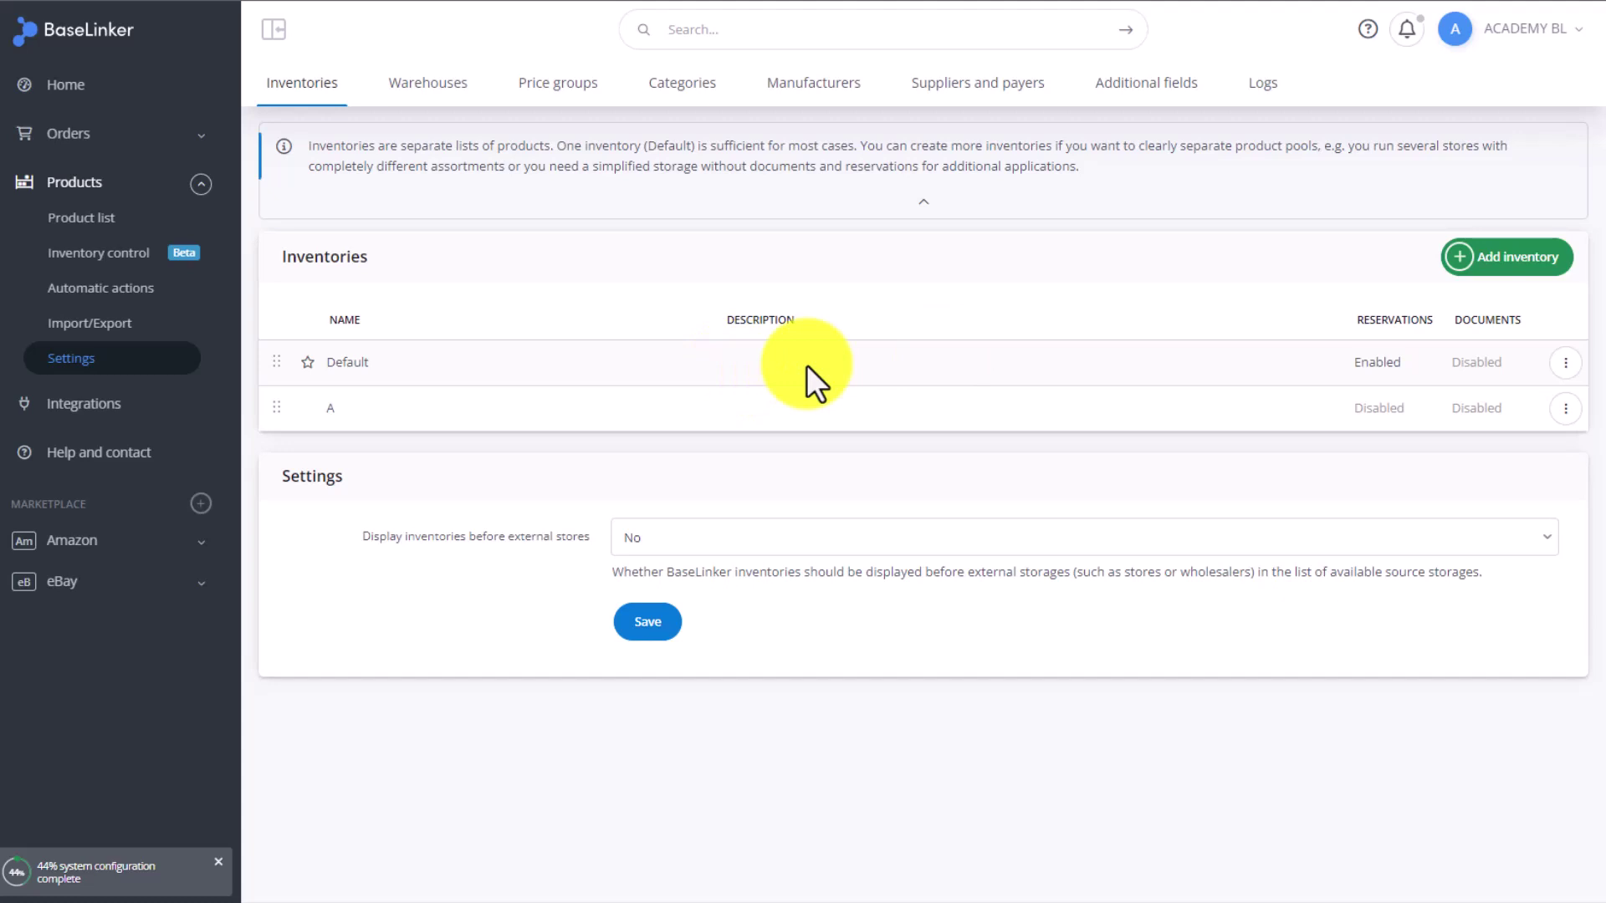
click(1565, 363)
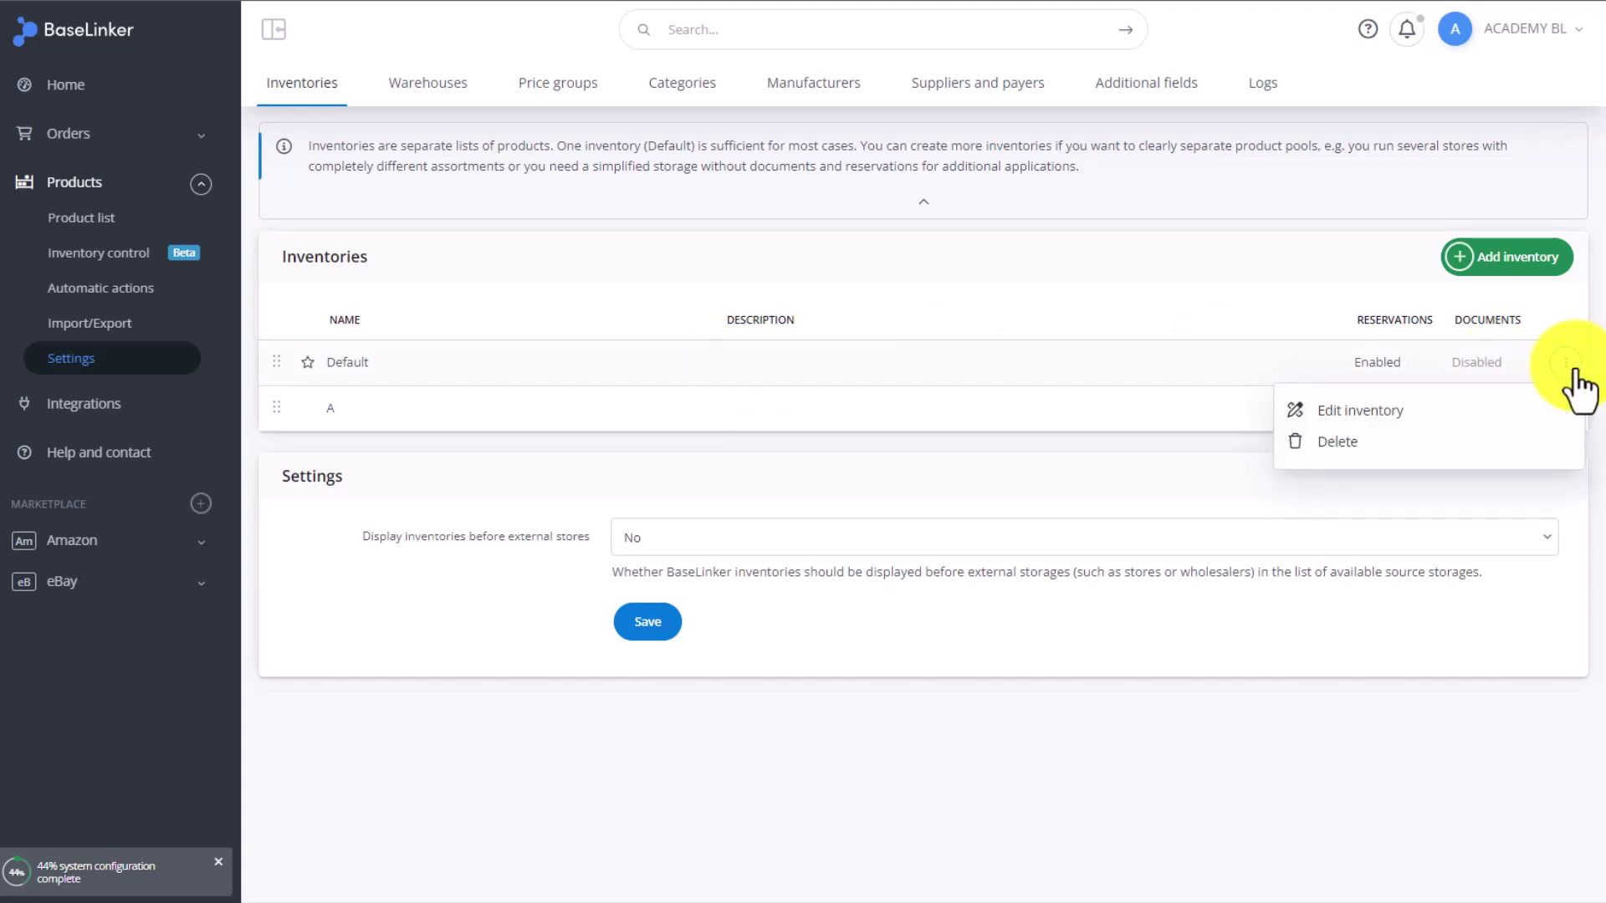
Set 'Storage documents - strict control' to Yes for the Default inventory and save it
click(1432, 415)
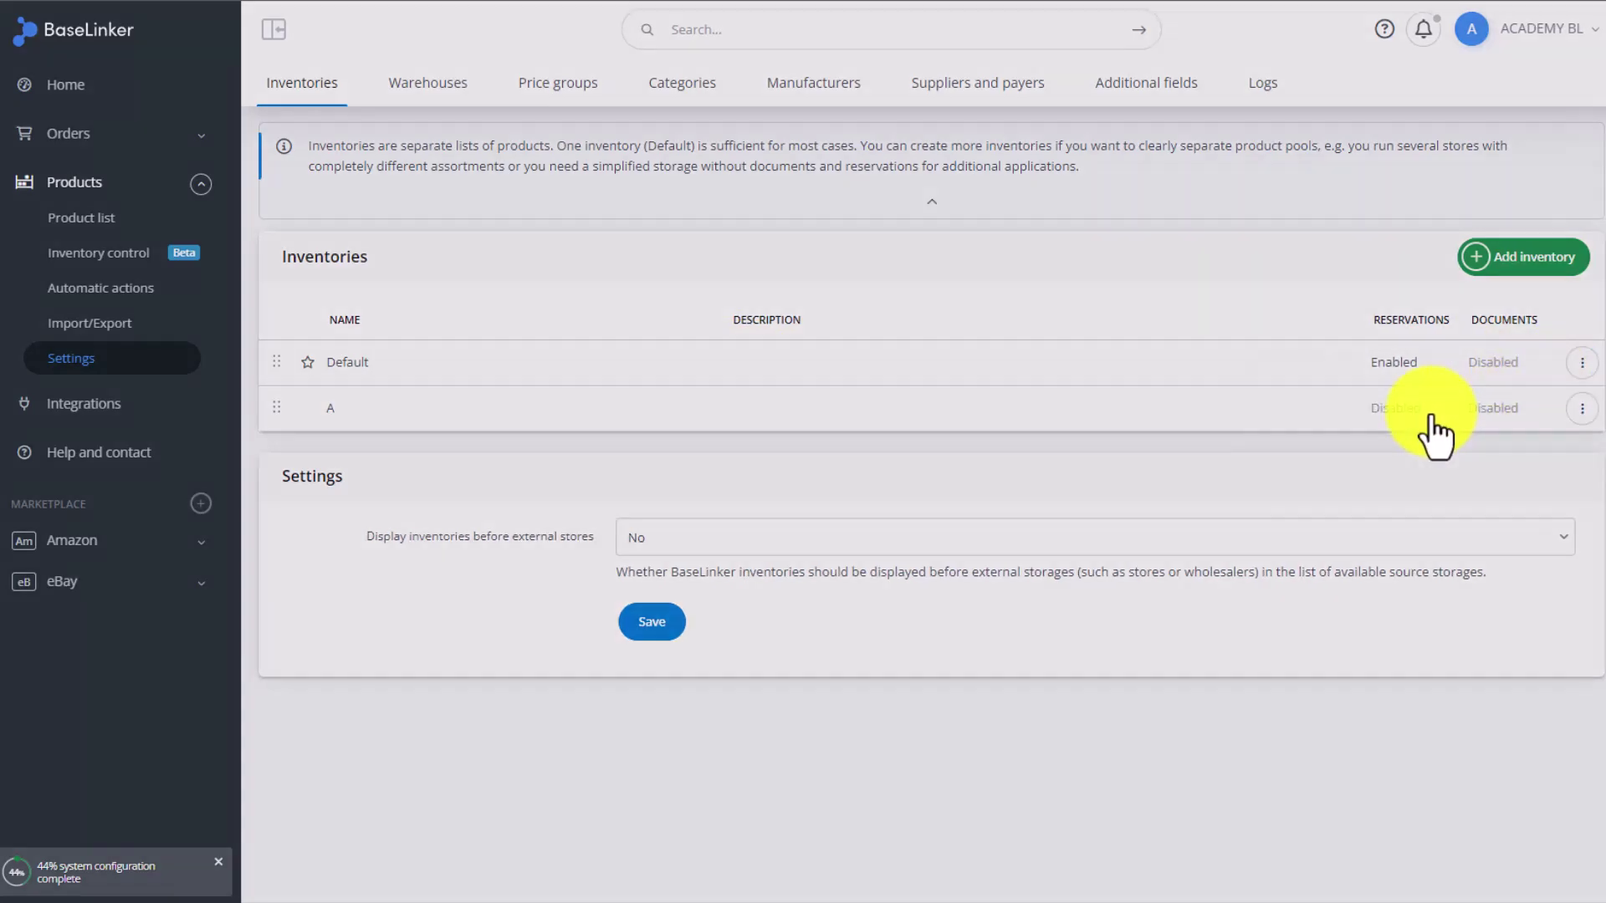
scroll(475, 399, down, 2)
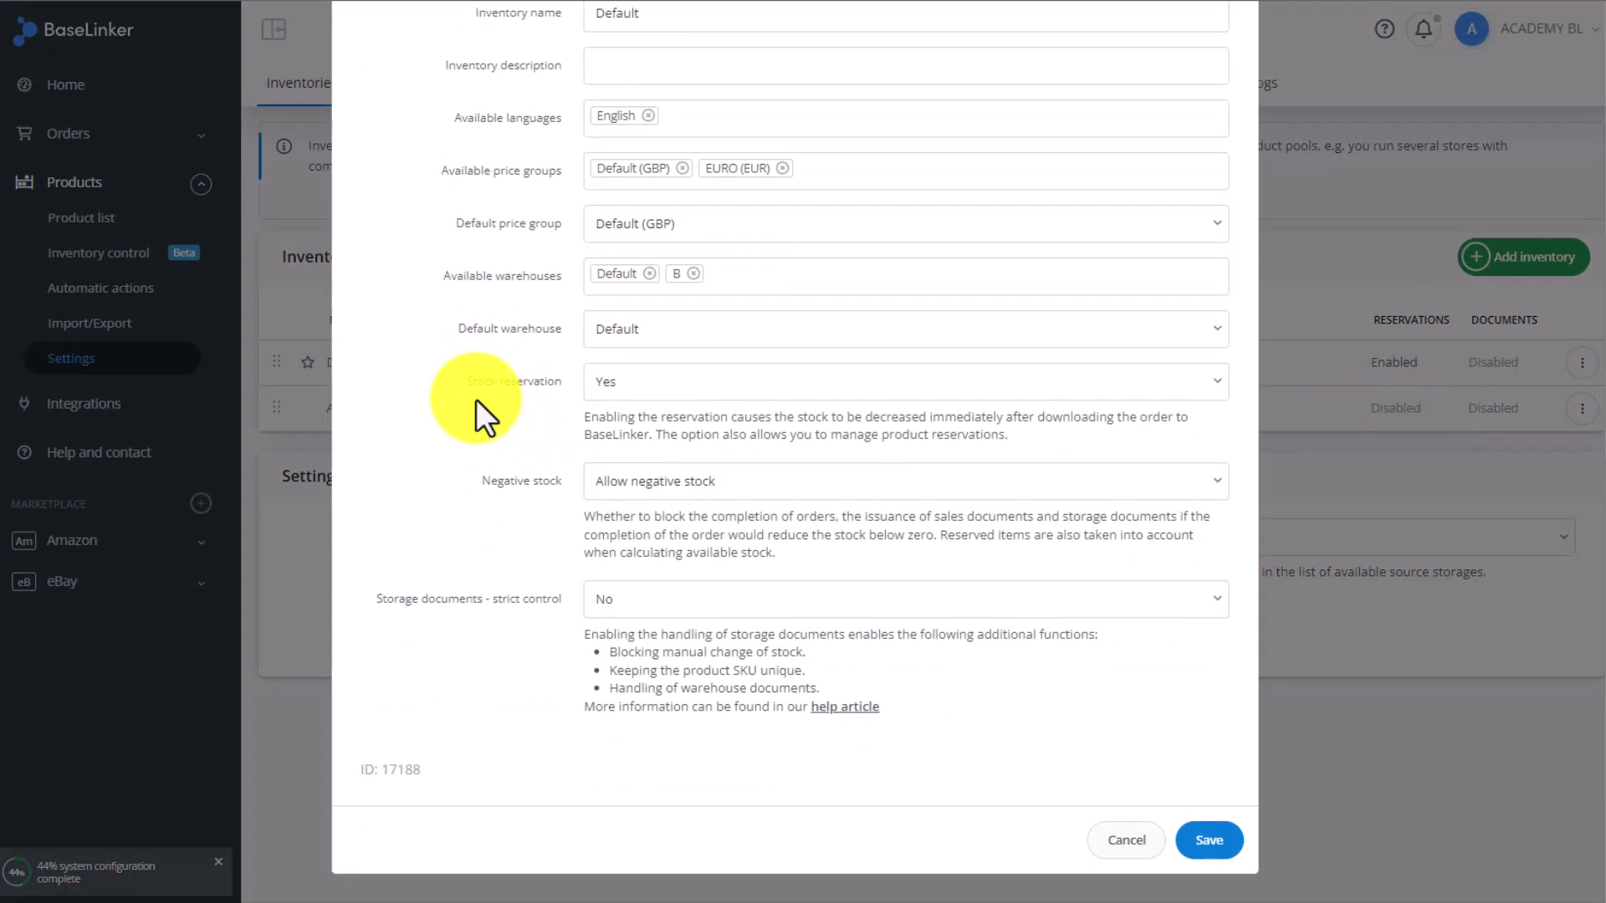
click(651, 601)
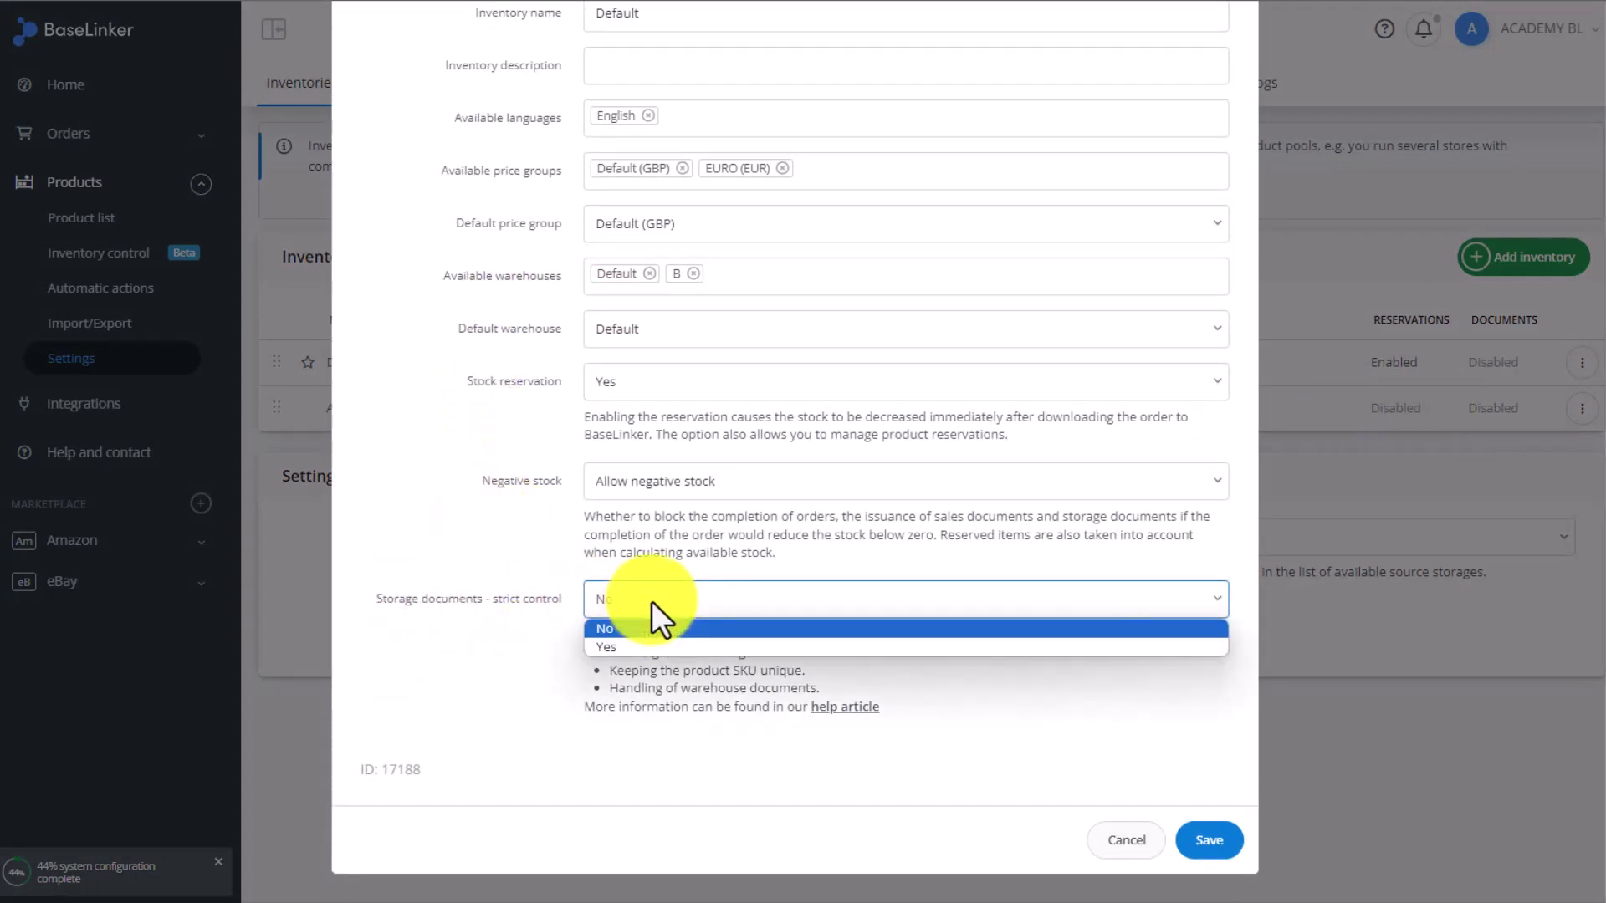
click(647, 649)
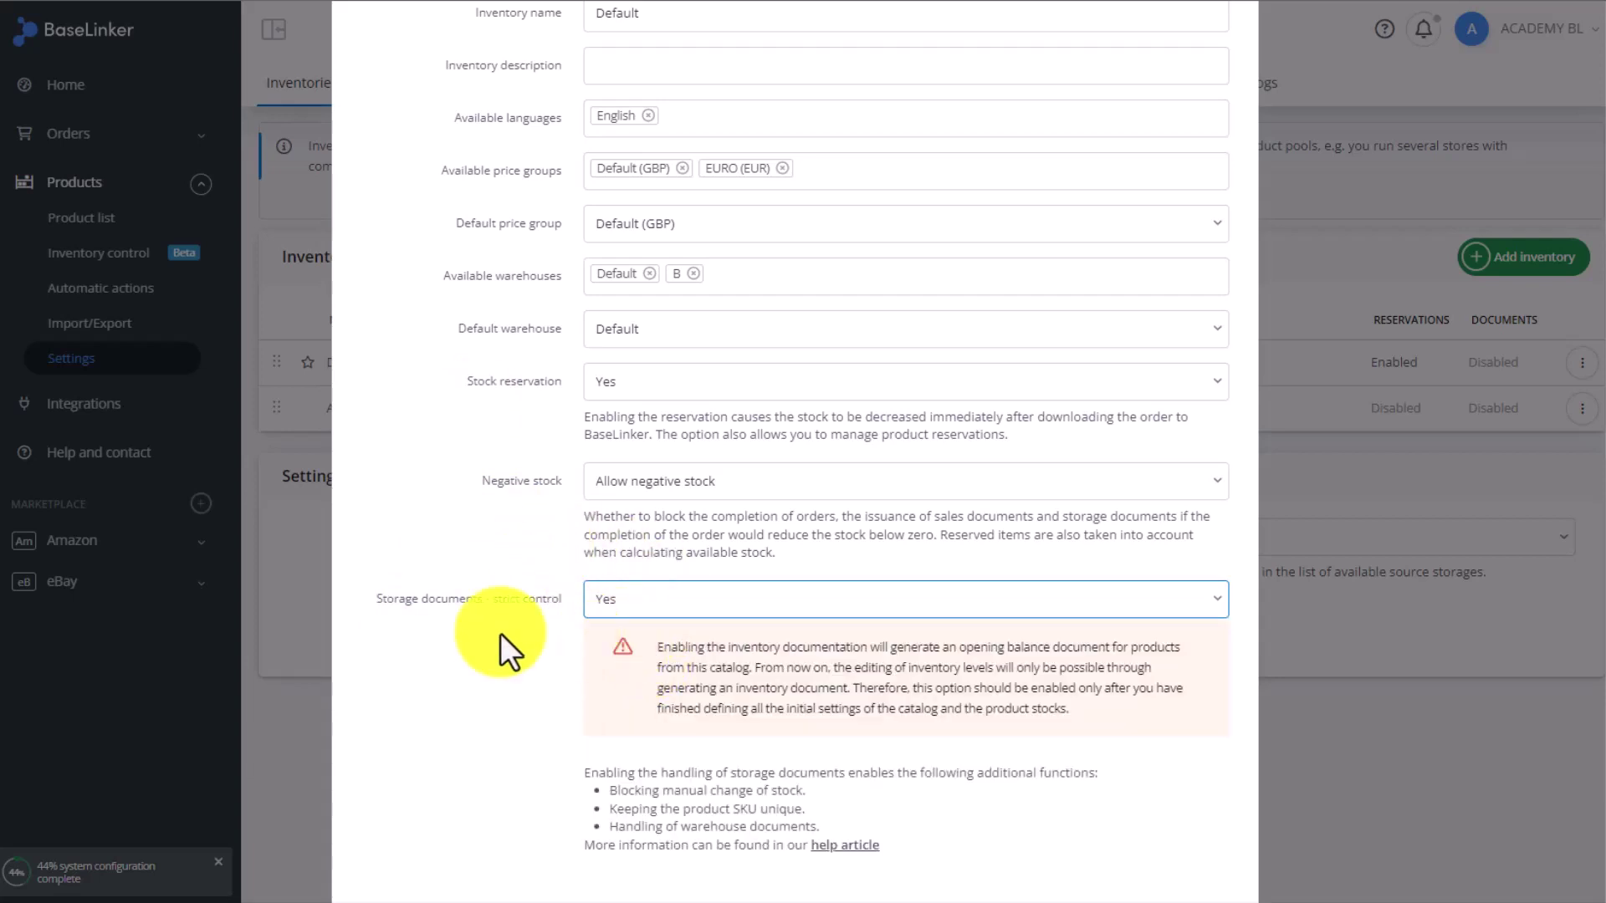
scroll(458, 624, down, 2)
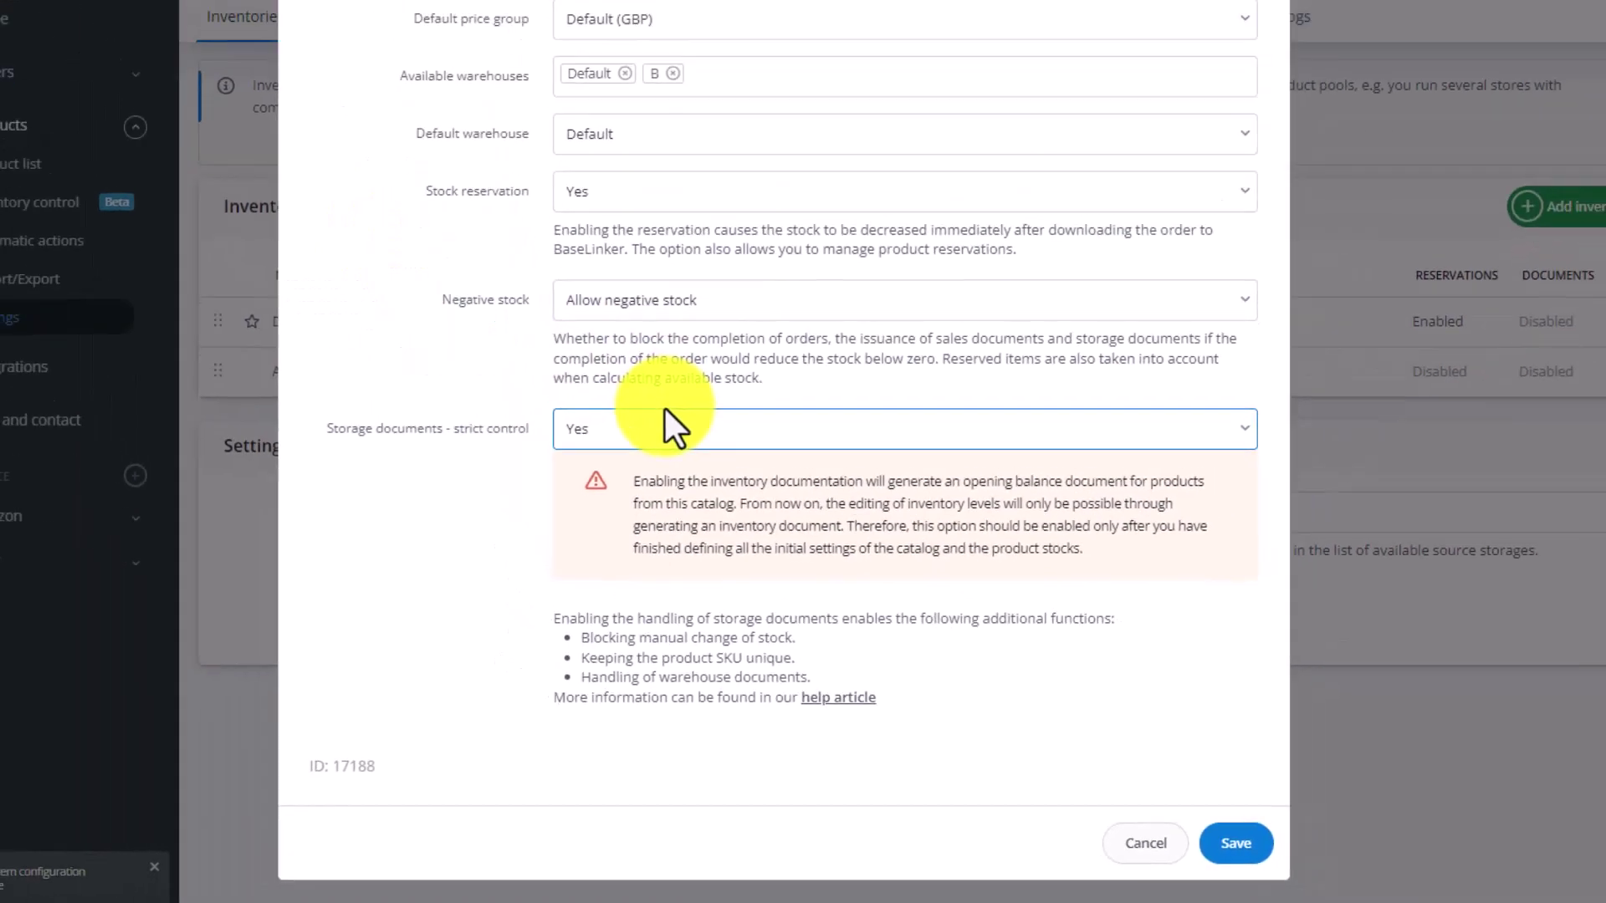
click(1233, 844)
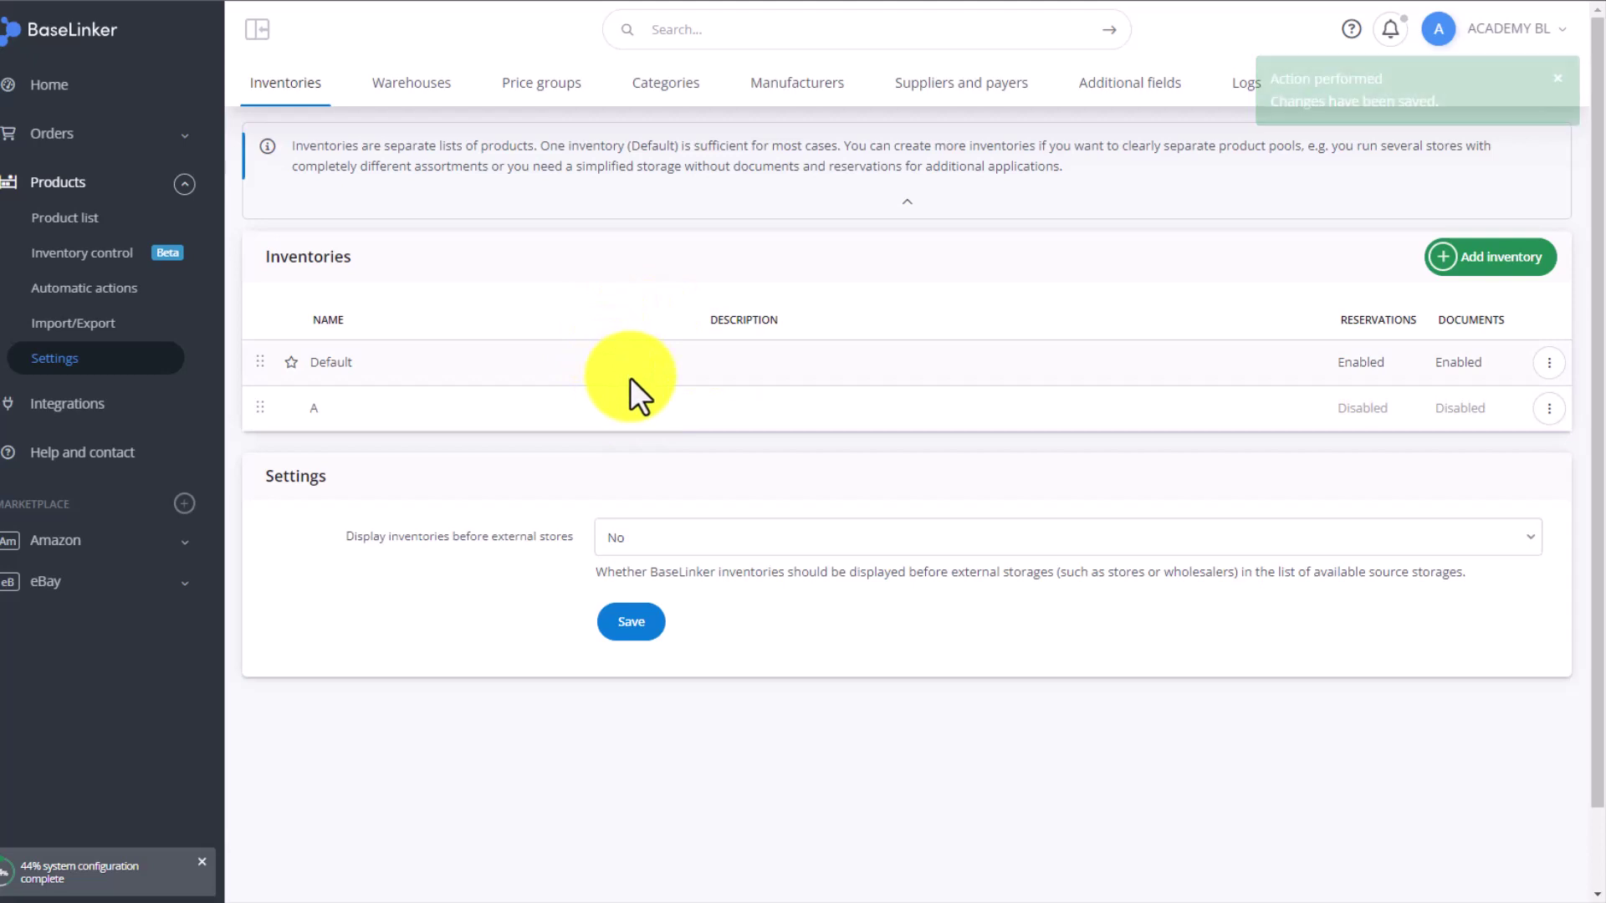
Browse Inventory control's Storage documents, Stocktakes, Numbering series and Printout templates tabs
click(102, 260)
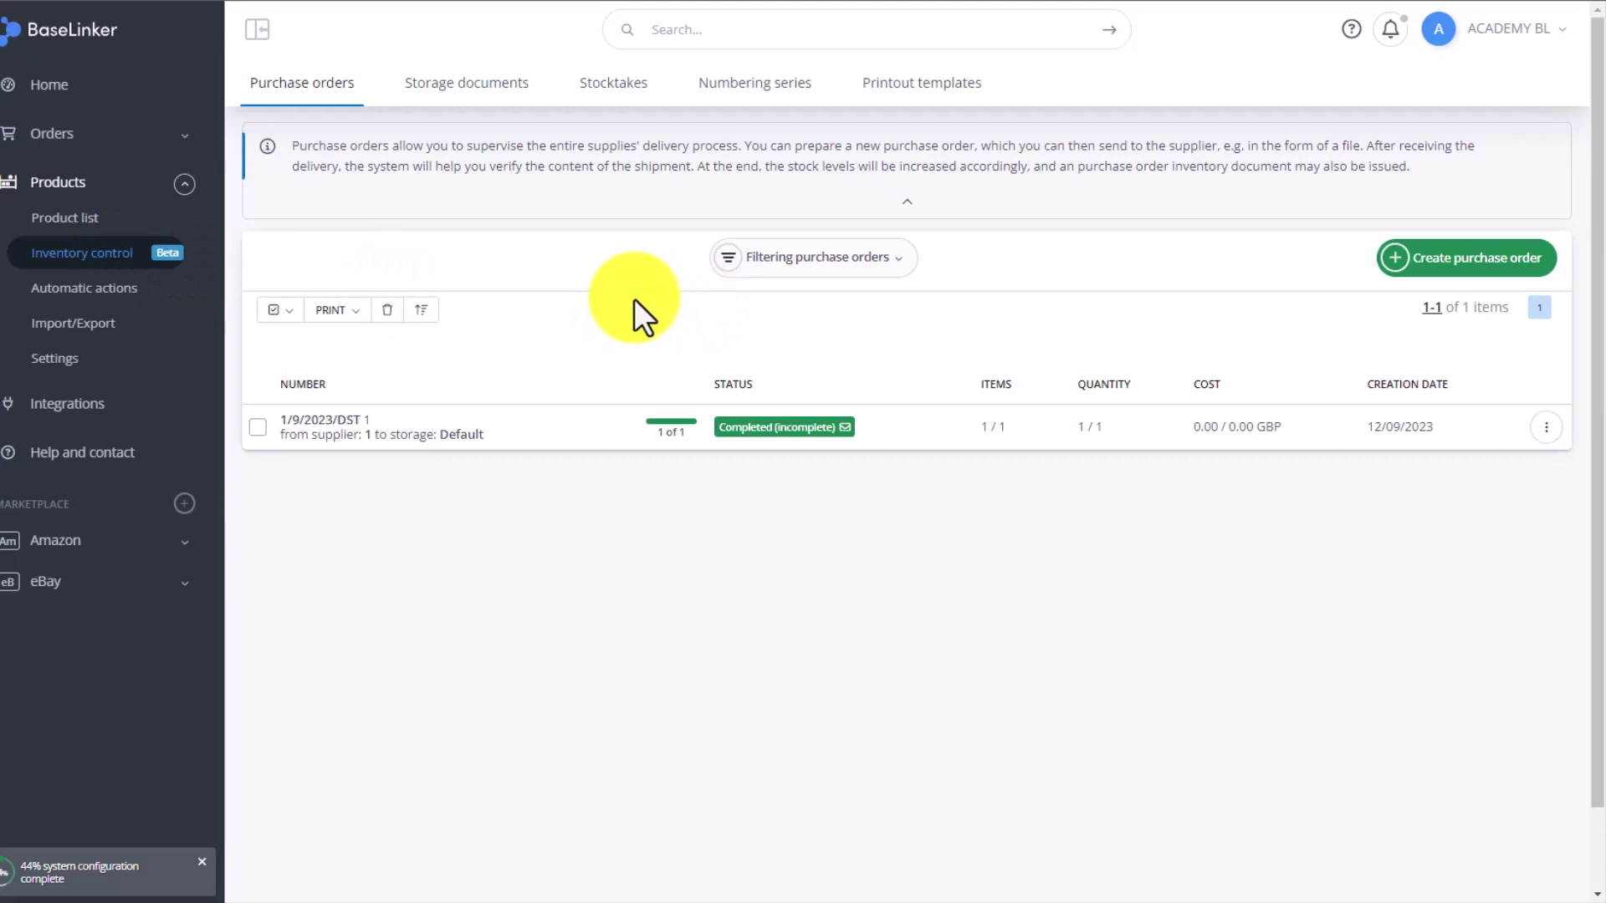
click(483, 99)
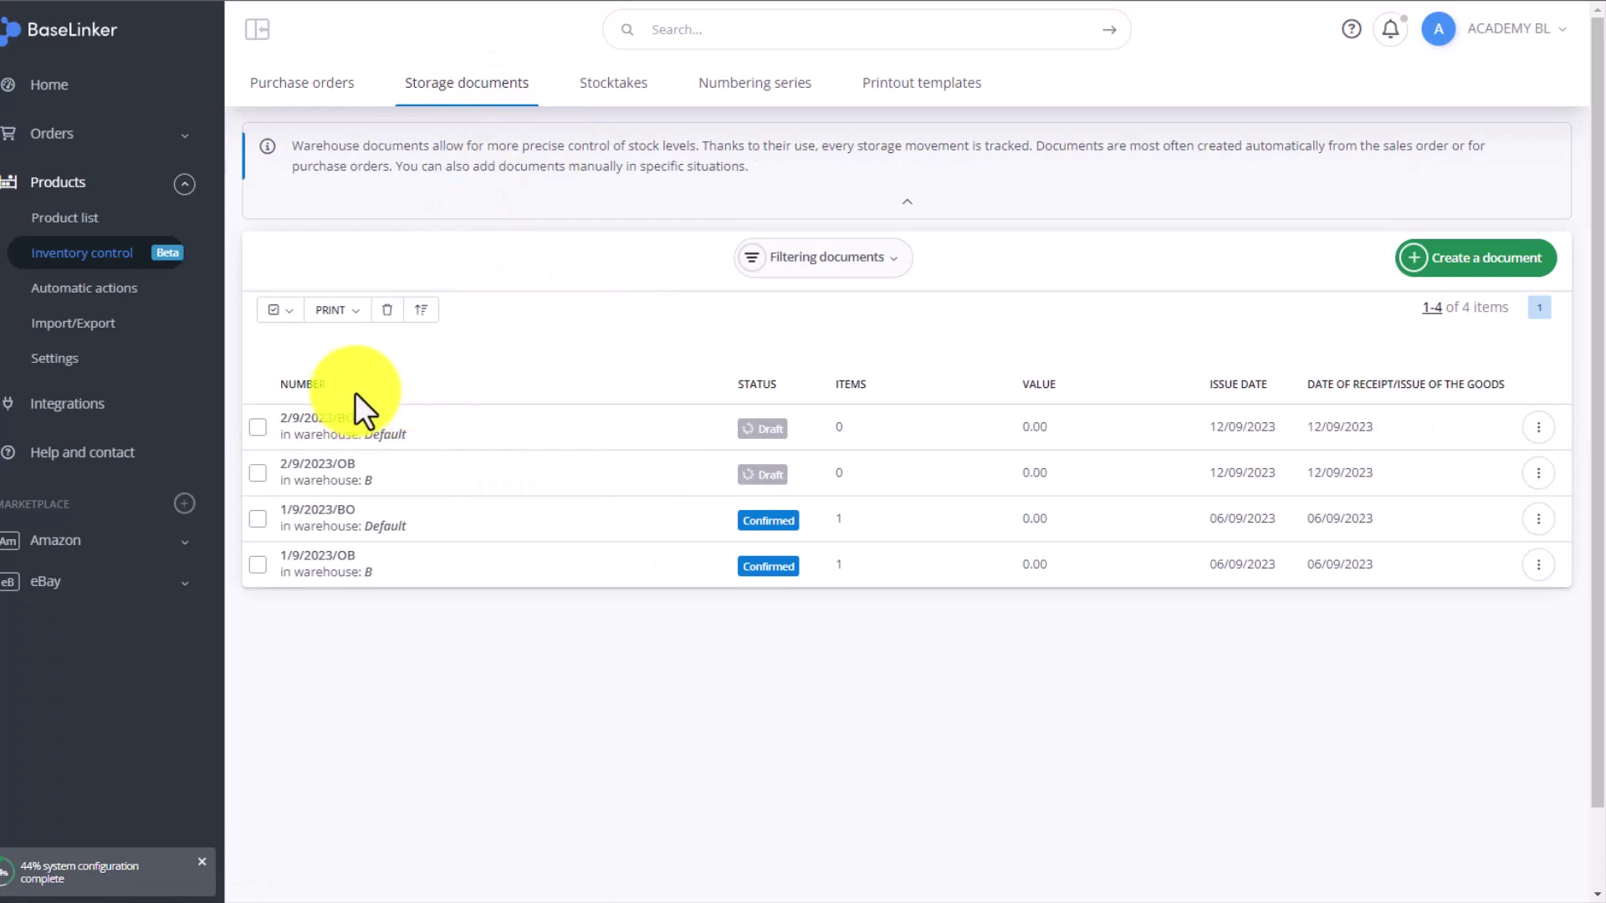
click(627, 96)
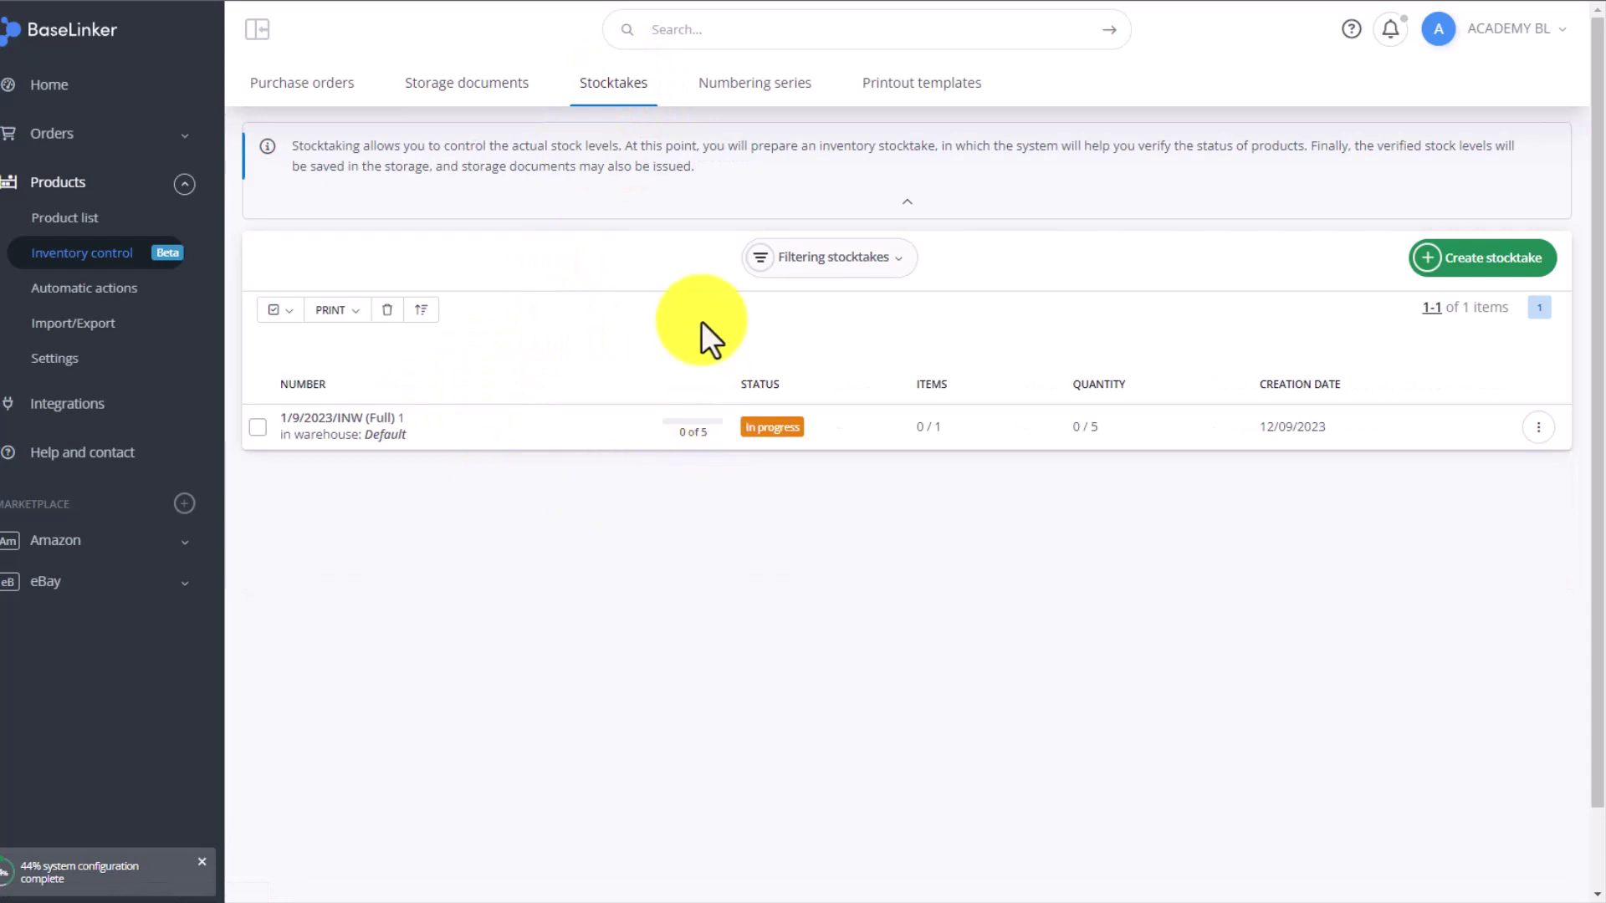
click(786, 96)
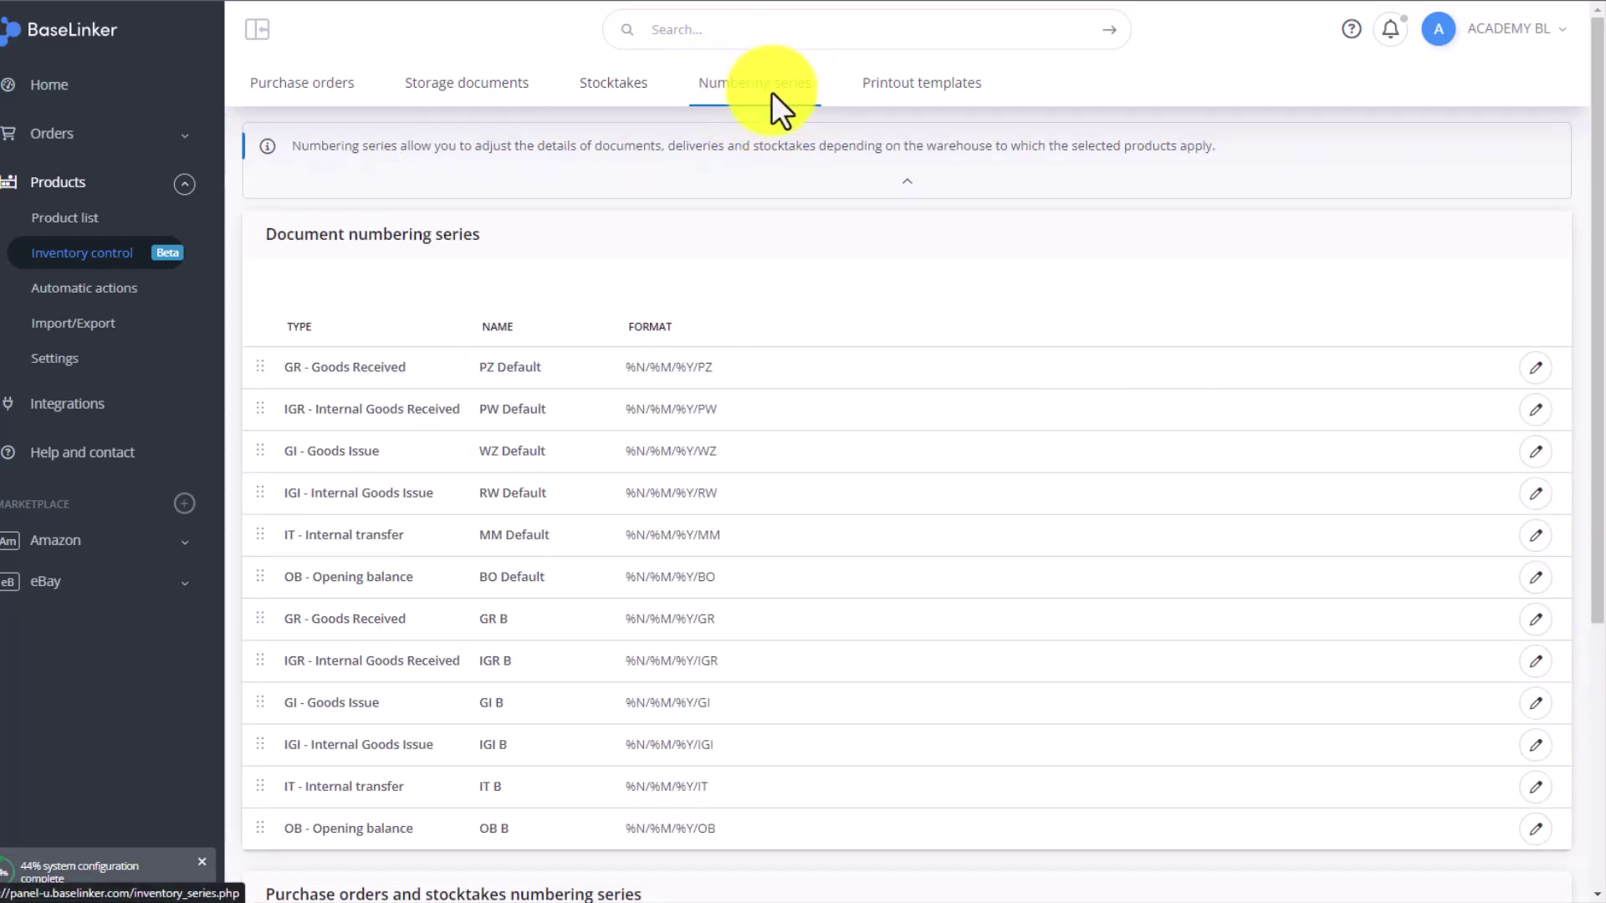
click(927, 87)
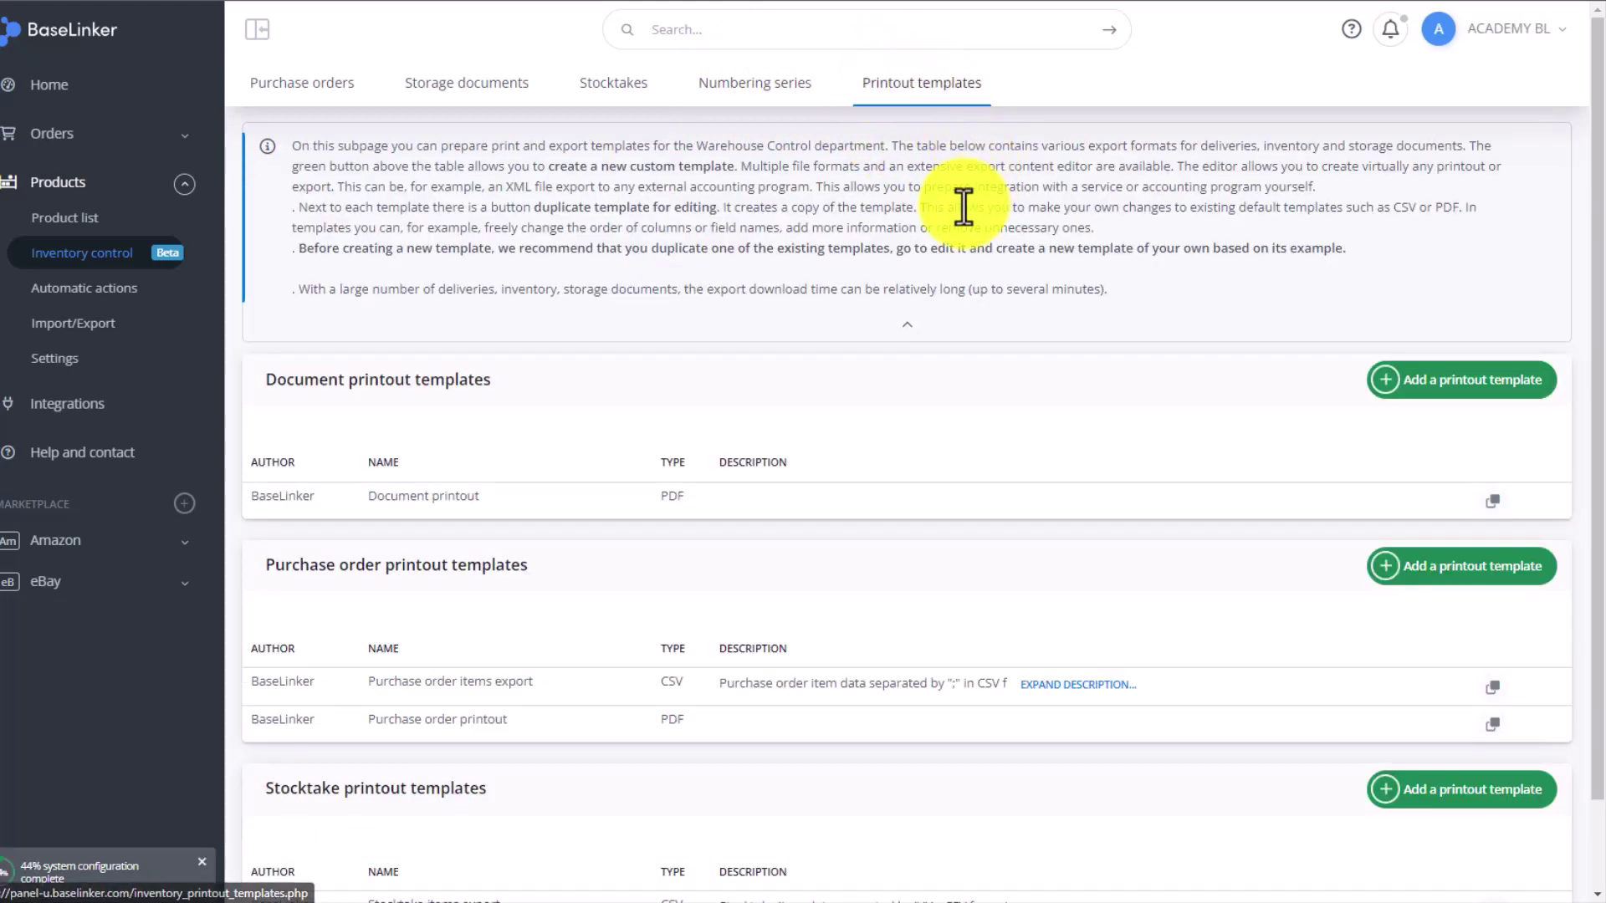
scroll(900, 261, down, 1)
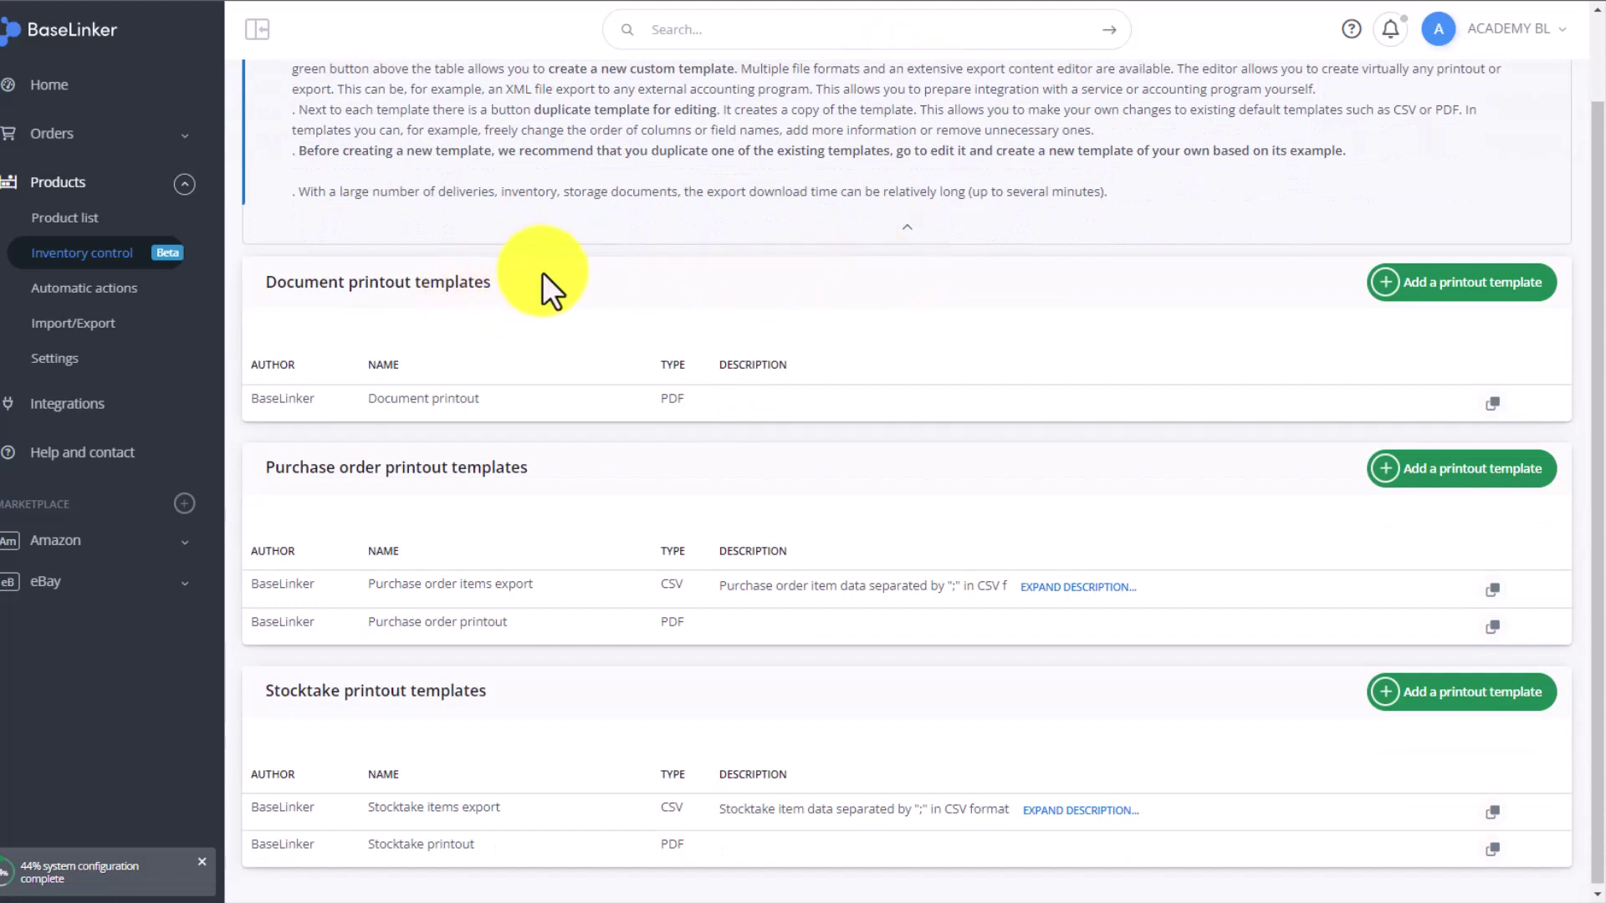
scroll(514, 253, down, 1)
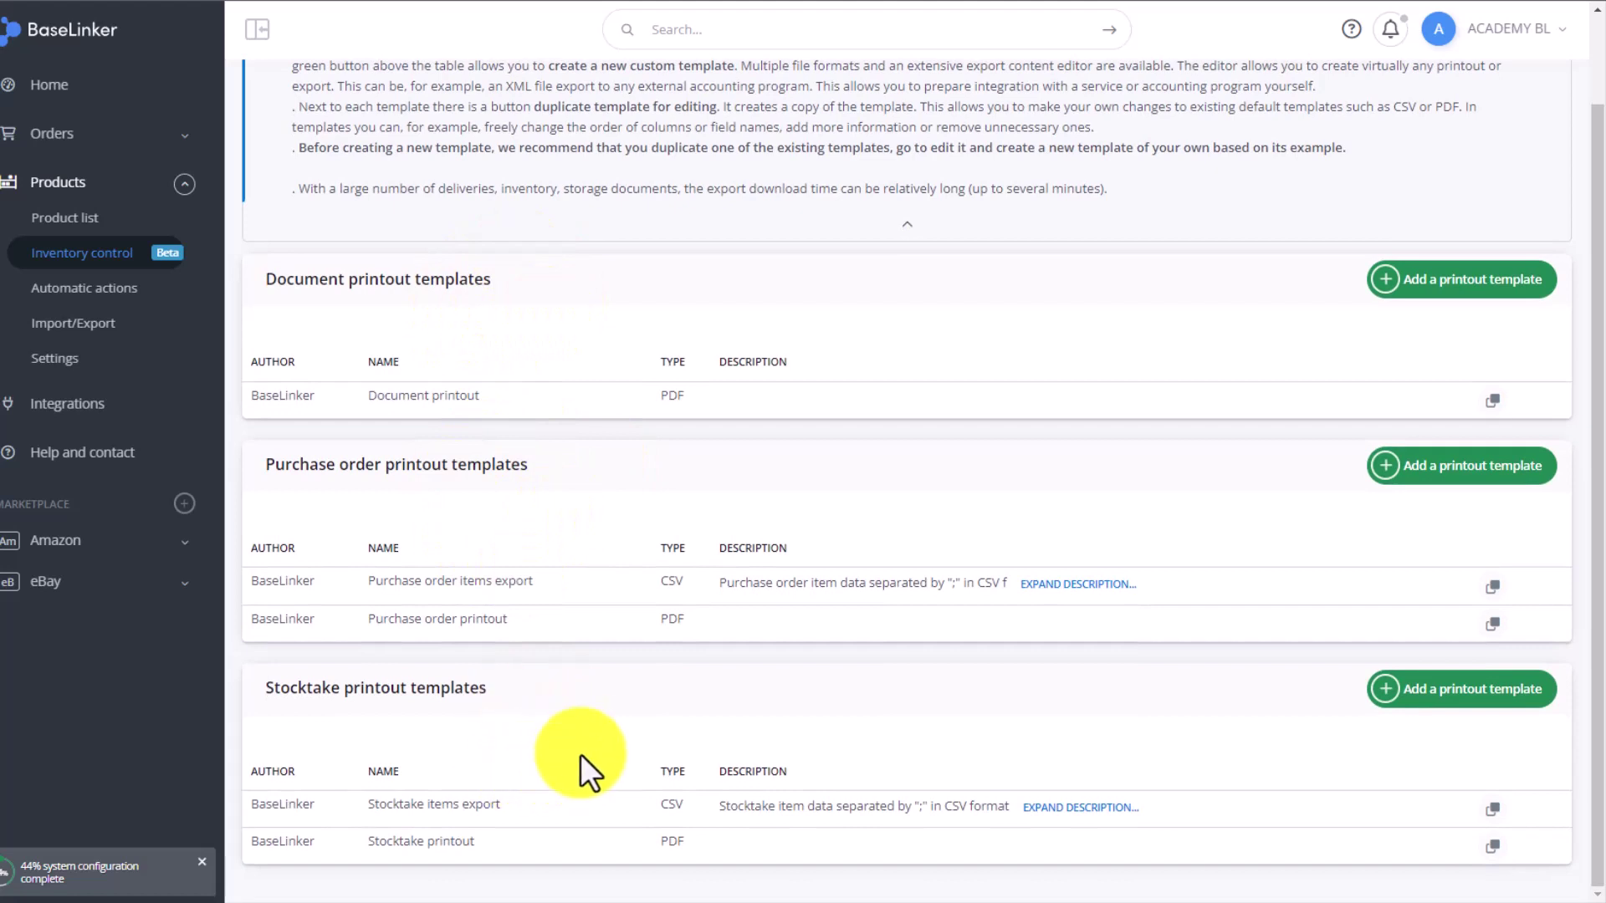
scroll(592, 711, up, 1)
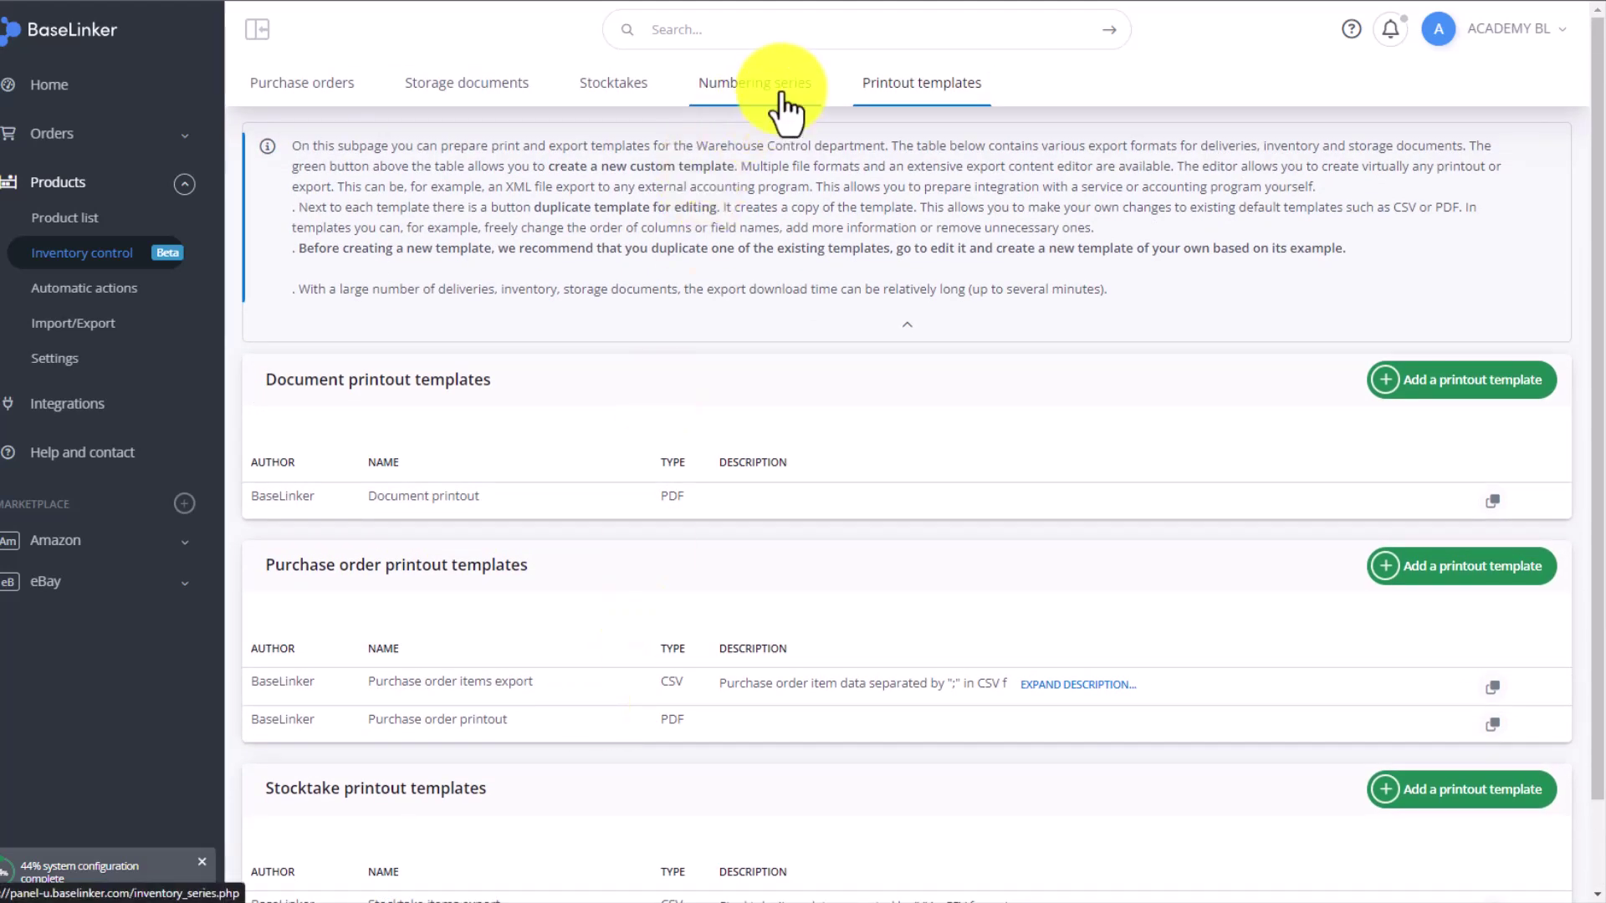
Review the PZ Default numbering series settings and close them without changes
click(719, 92)
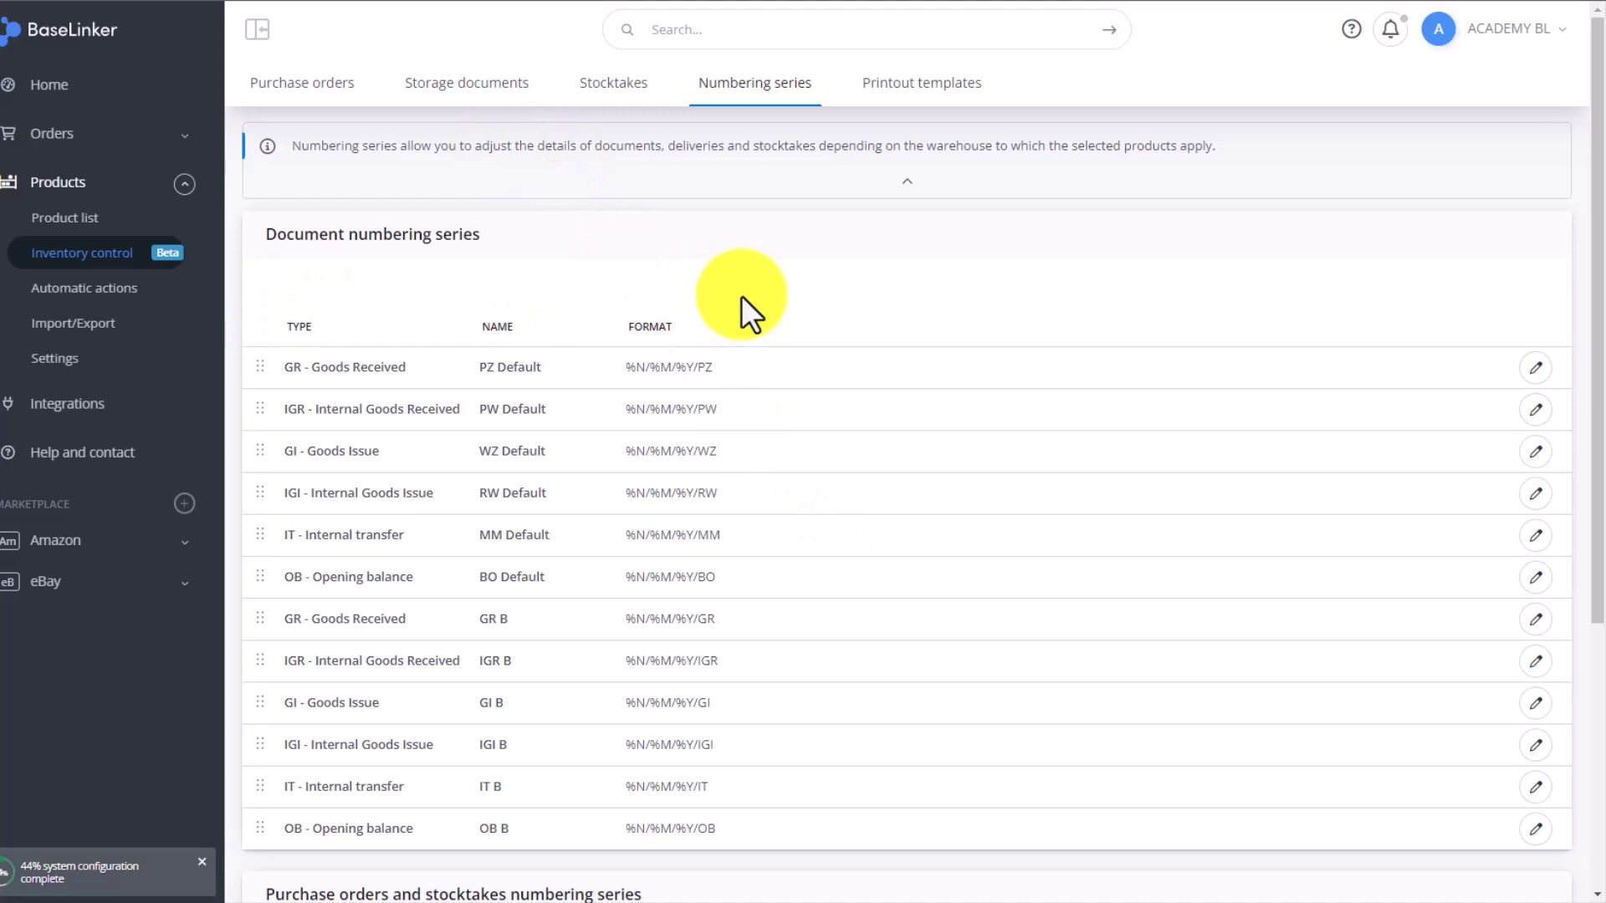
click(1541, 368)
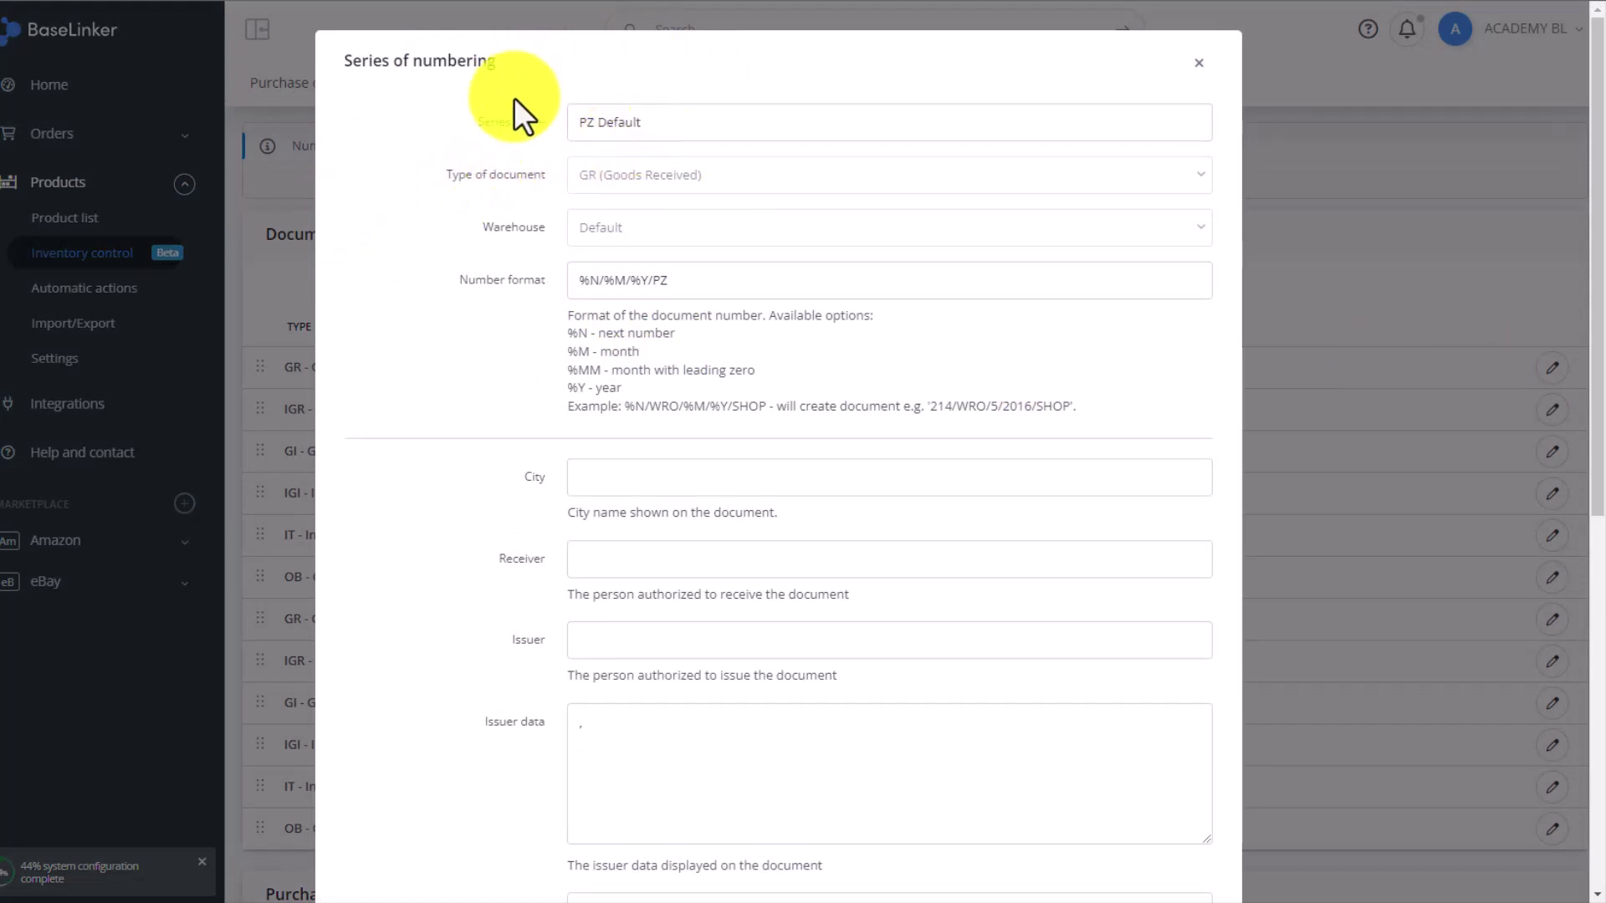
scroll(423, 244, down, 2)
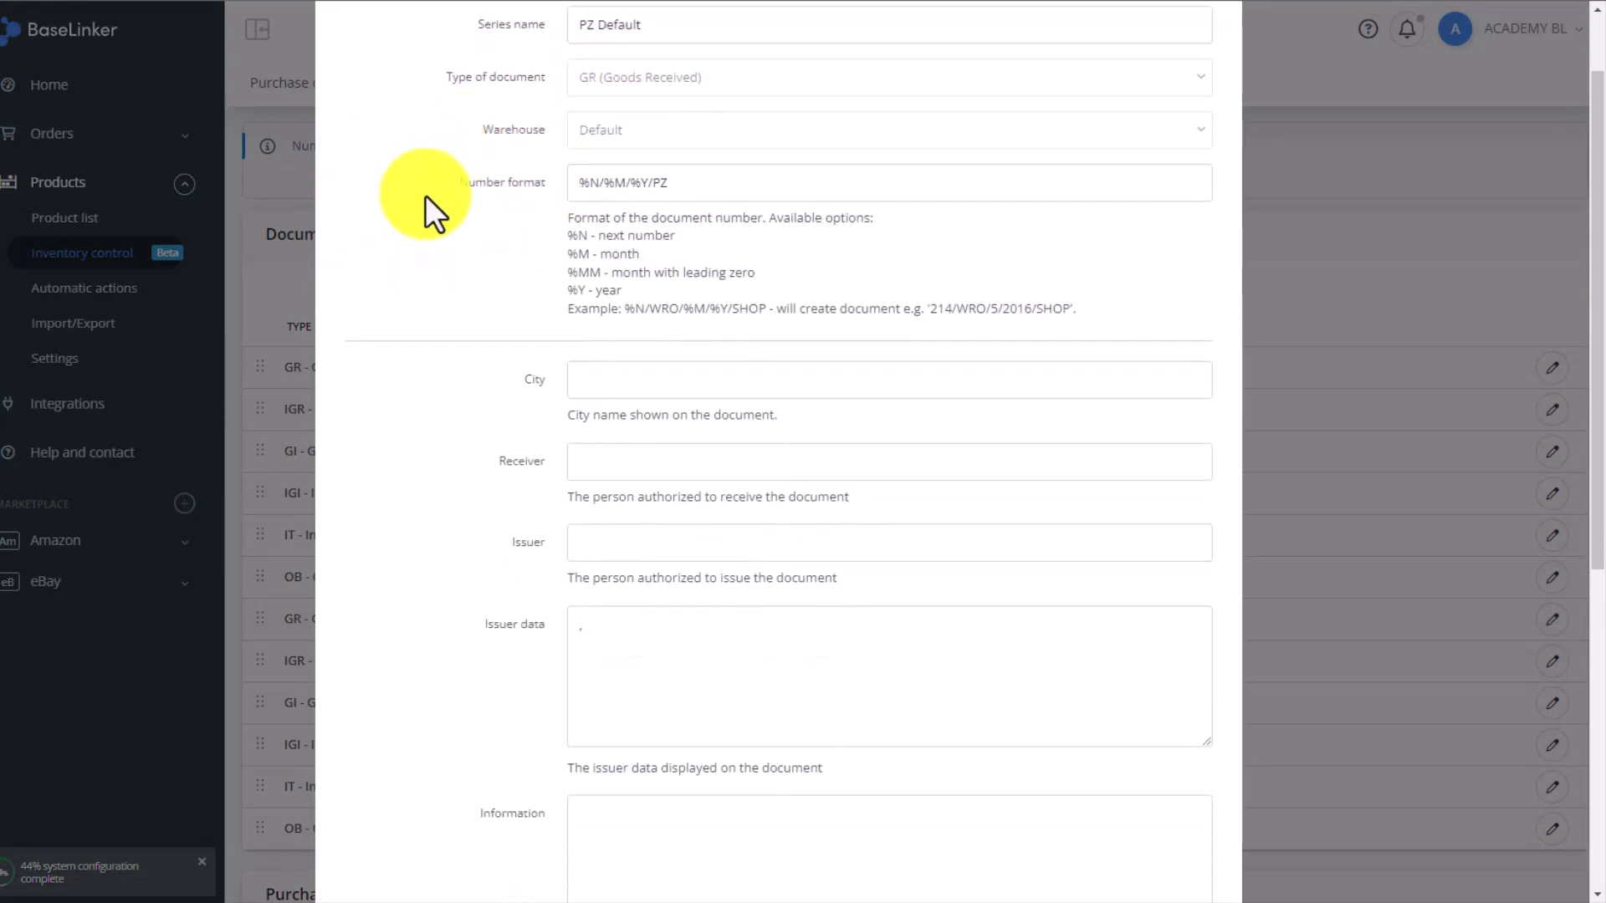
scroll(360, 266, down, 7)
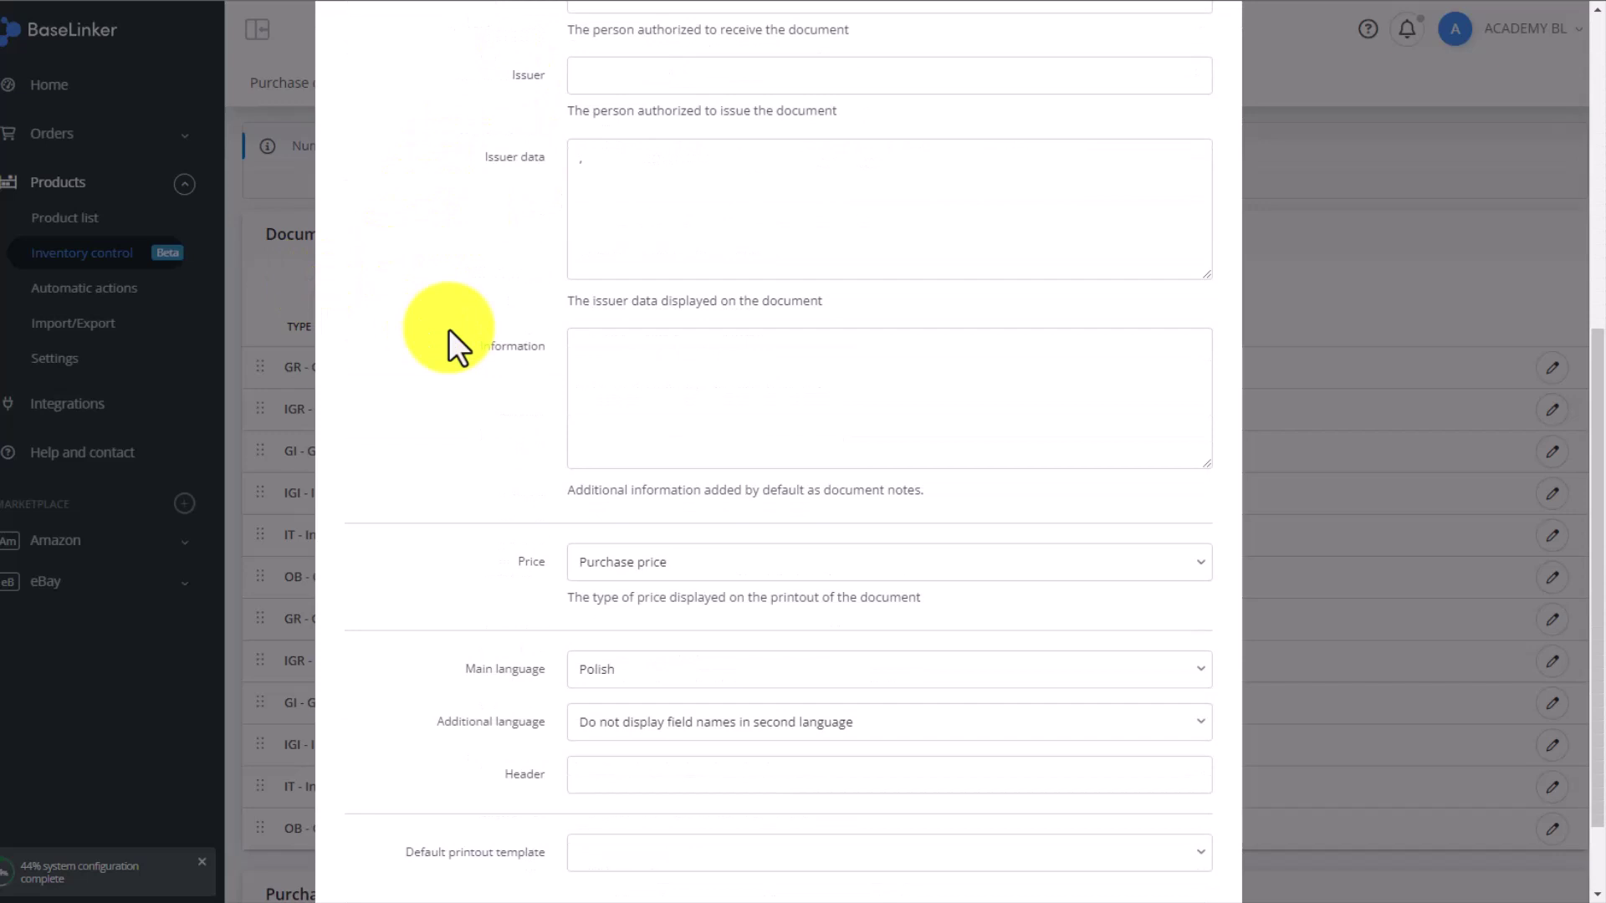
scroll(524, 376, up, 9)
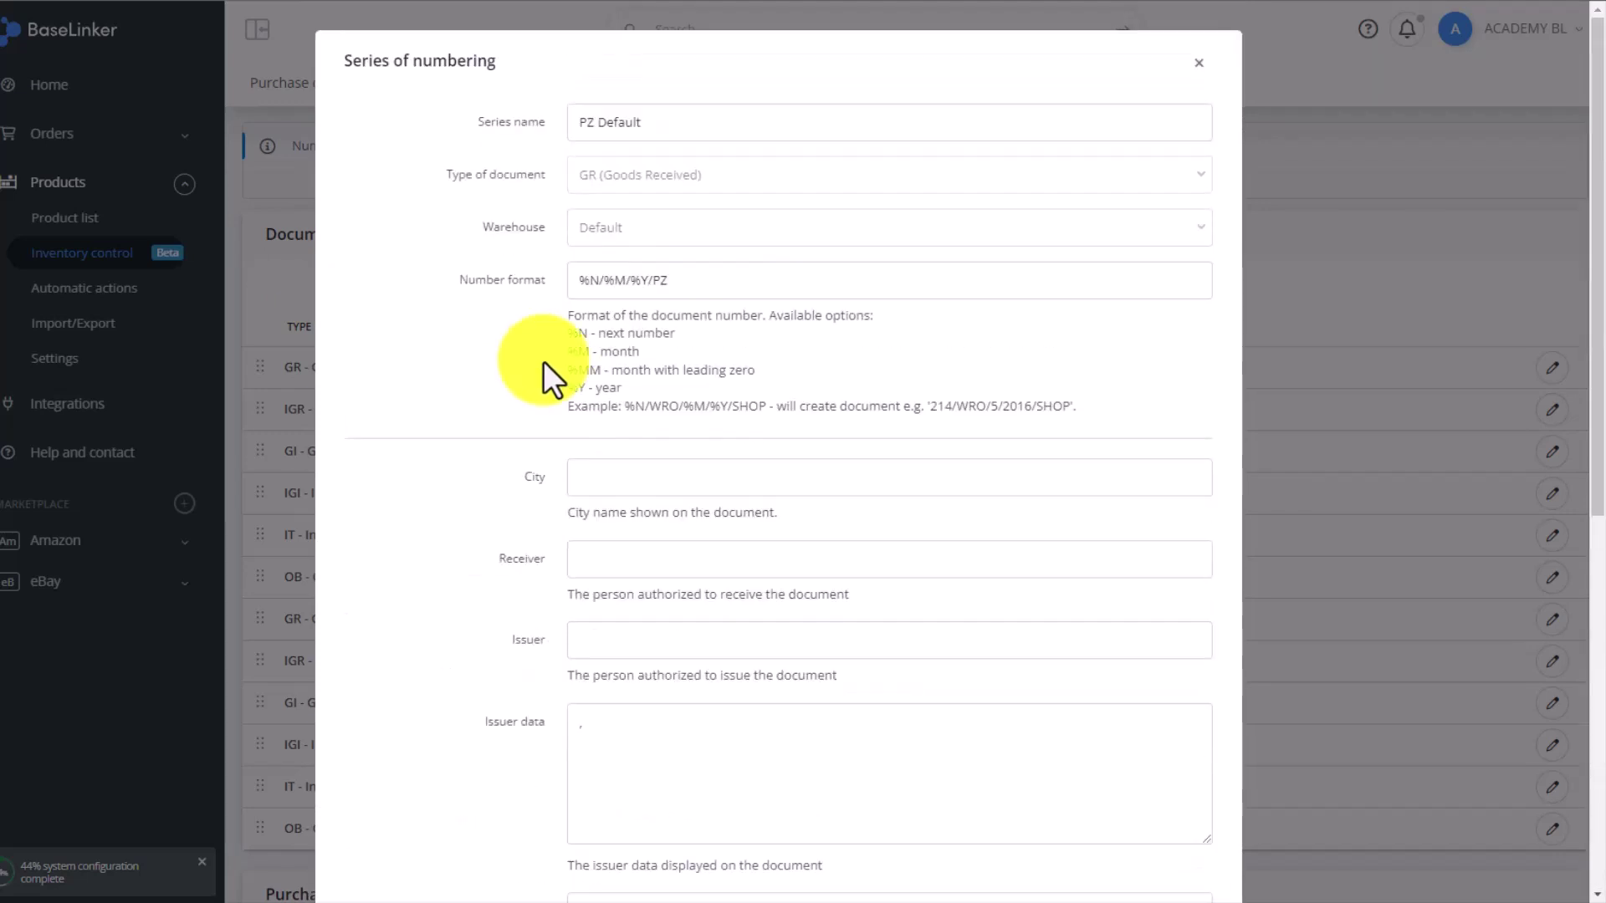
click(1201, 66)
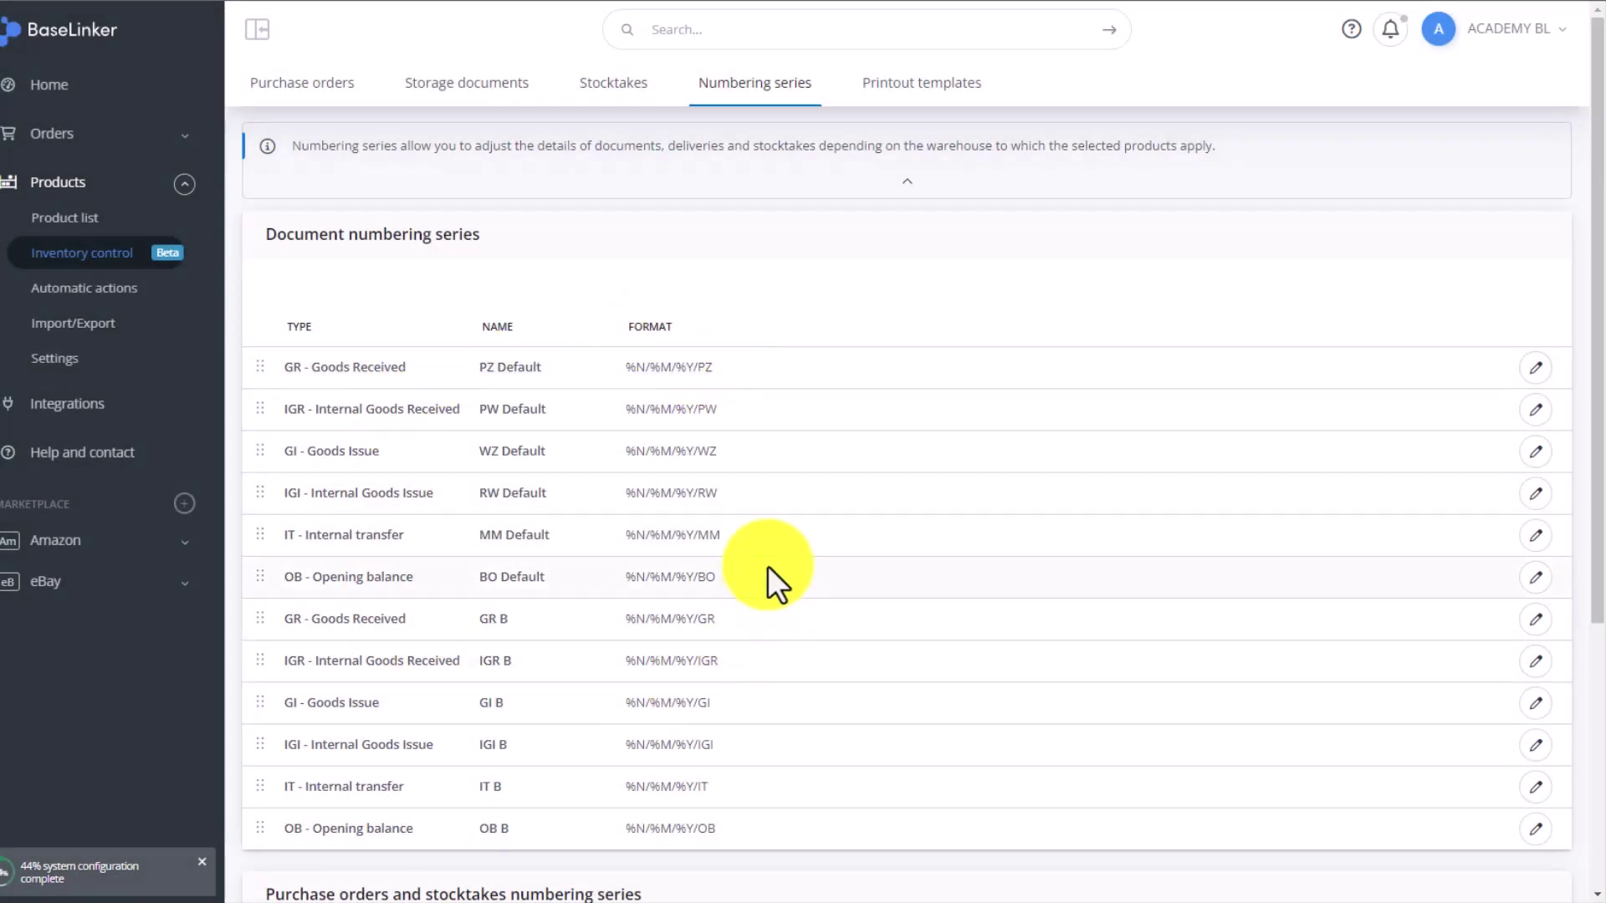
Start a new document printout template, keeping CSV as the file type
click(893, 97)
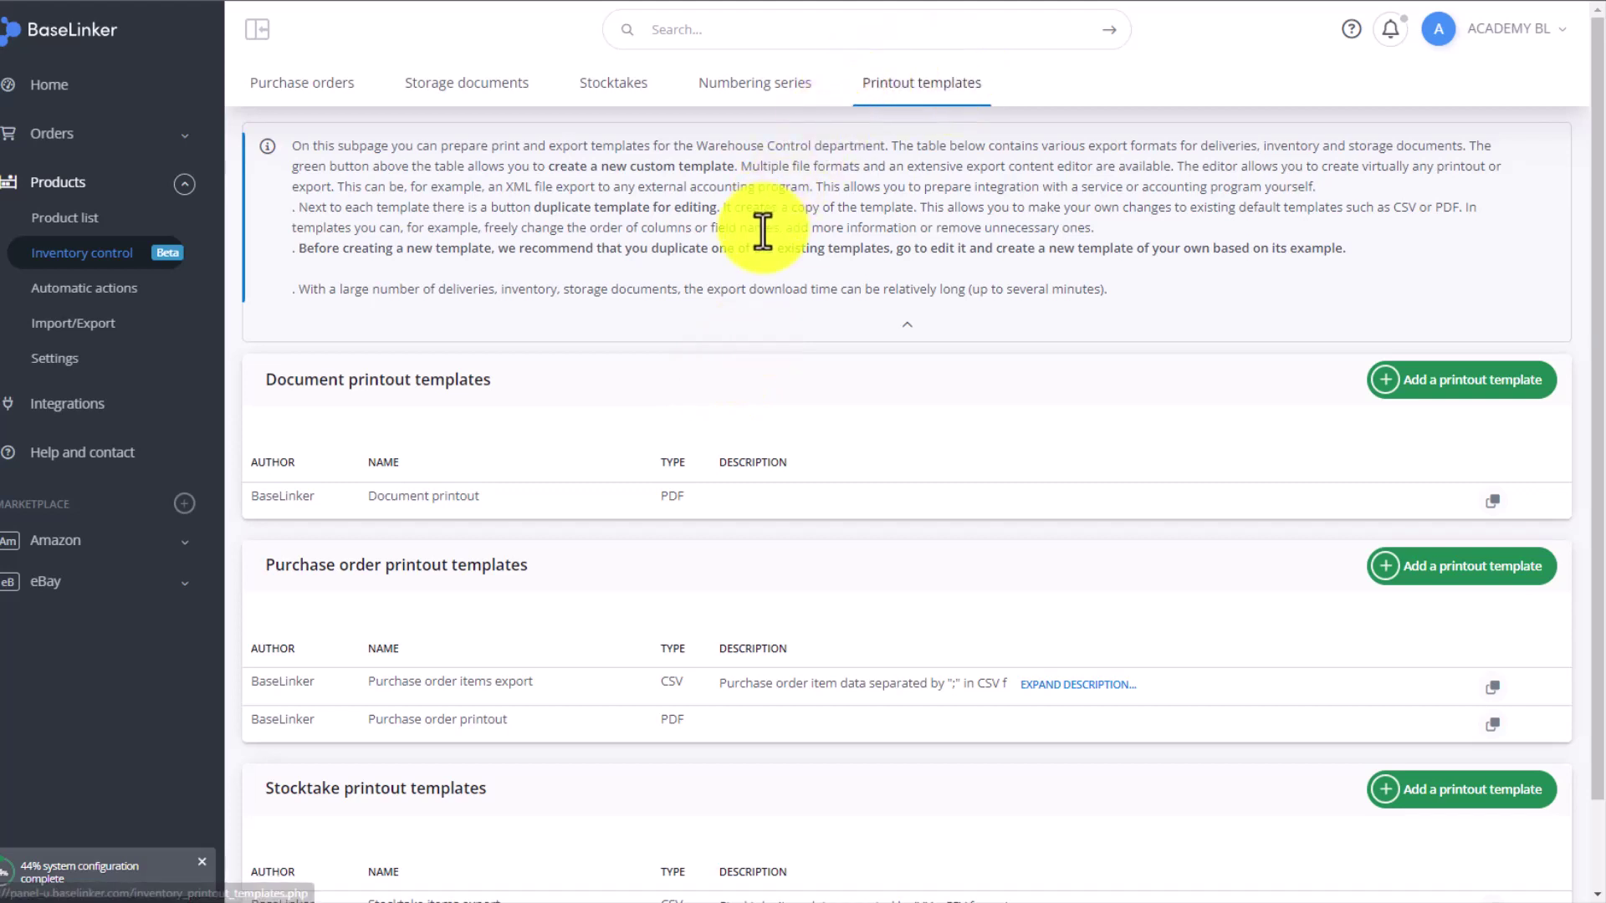
click(1372, 387)
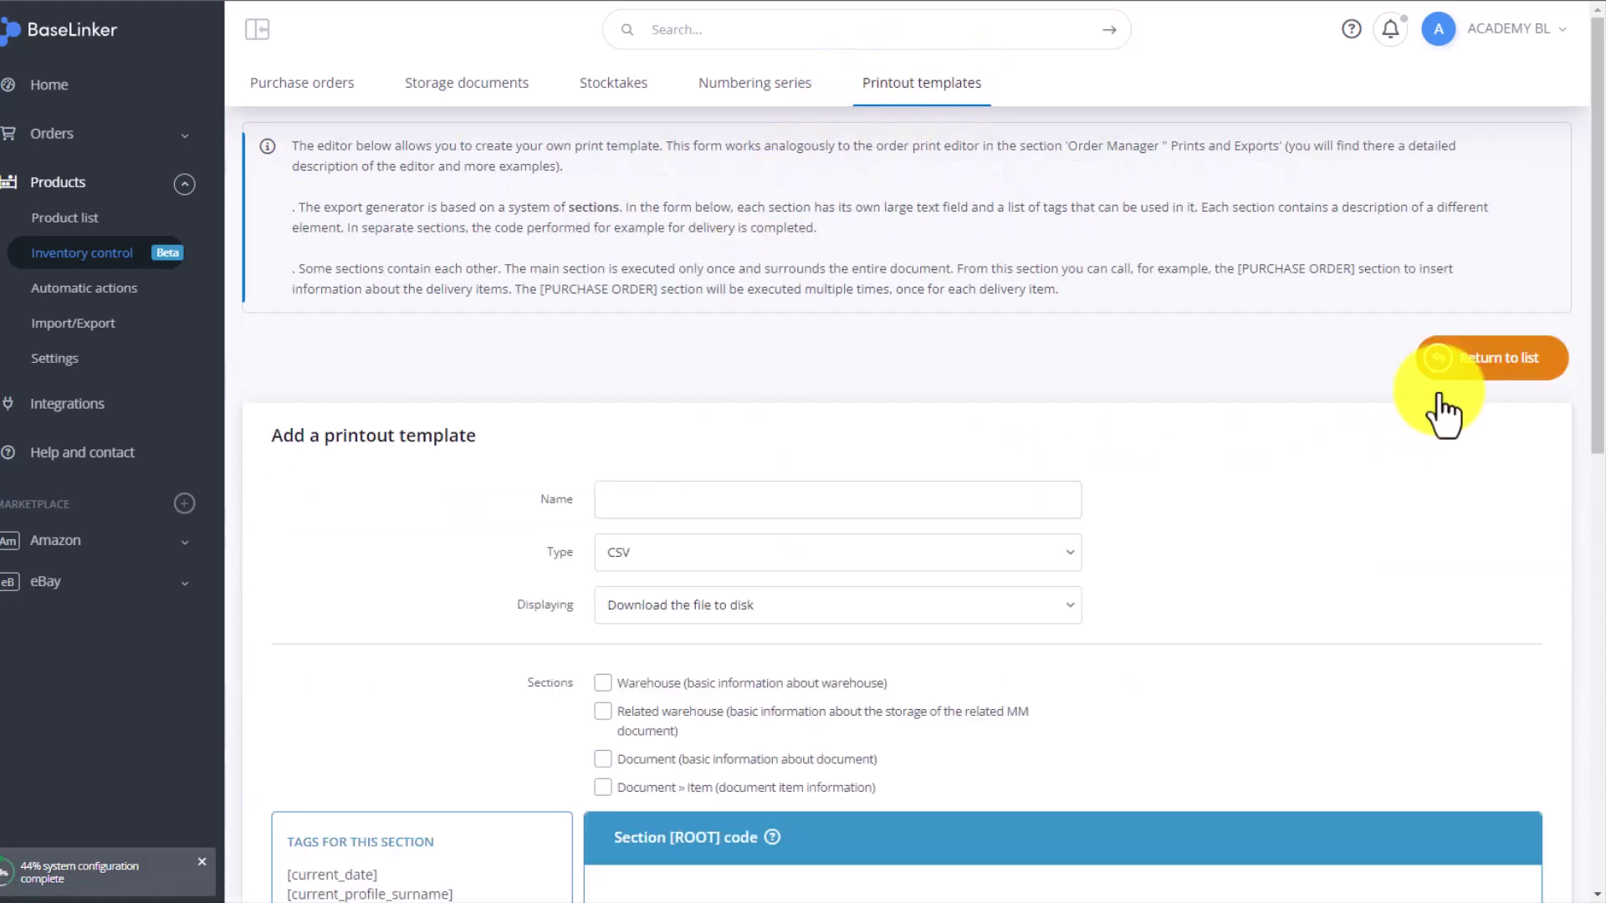
scroll(448, 414, down, 1)
click(781, 455)
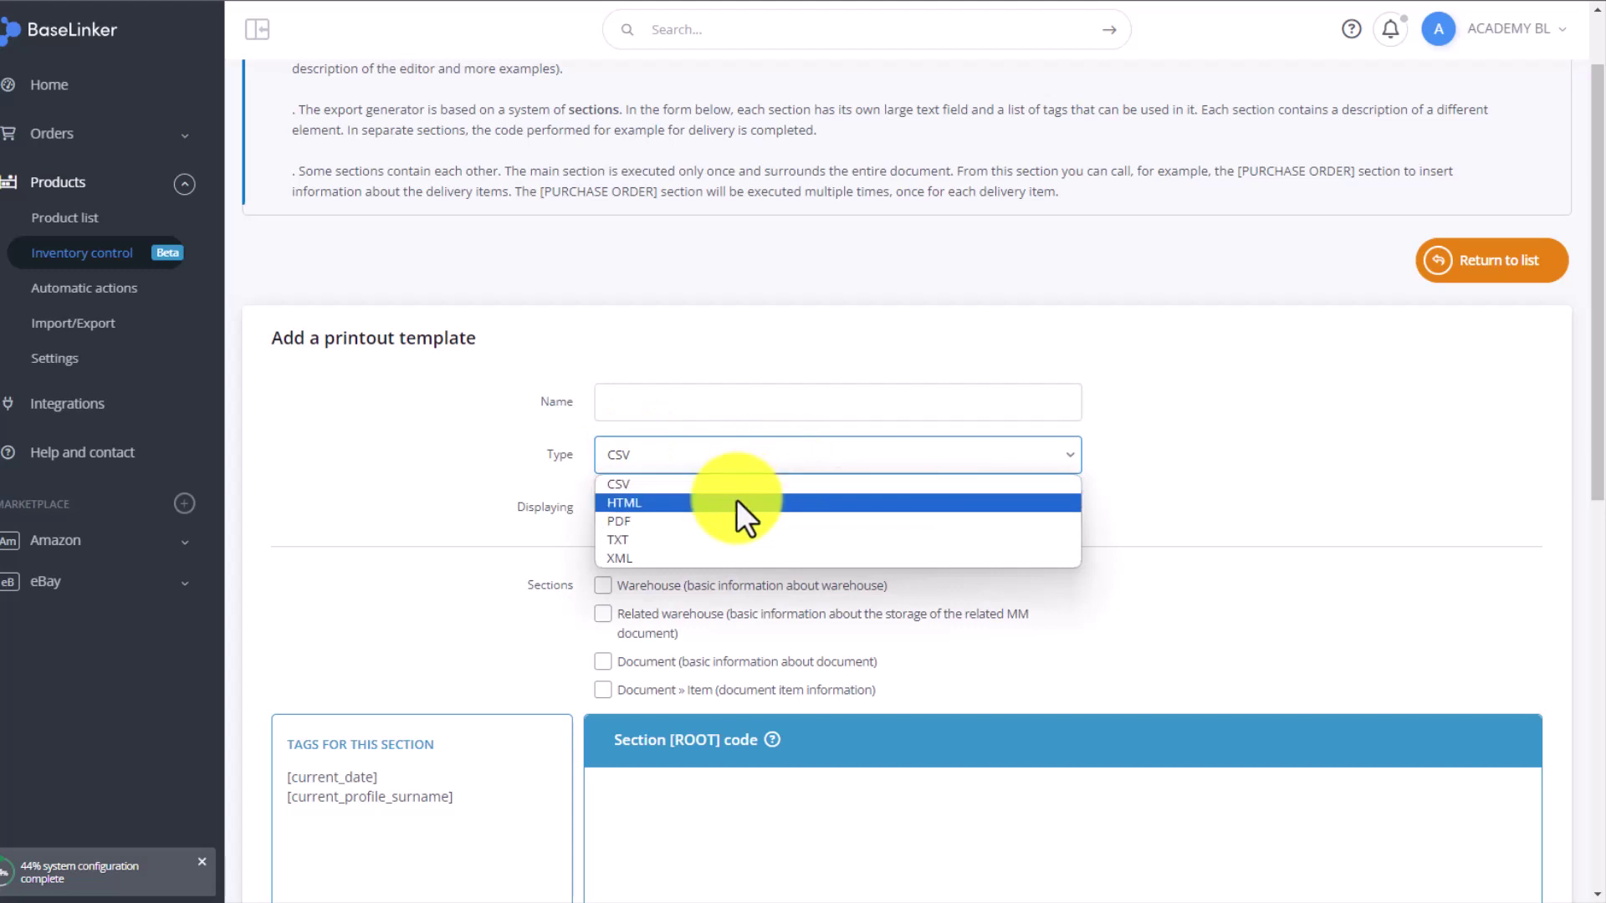
click(399, 483)
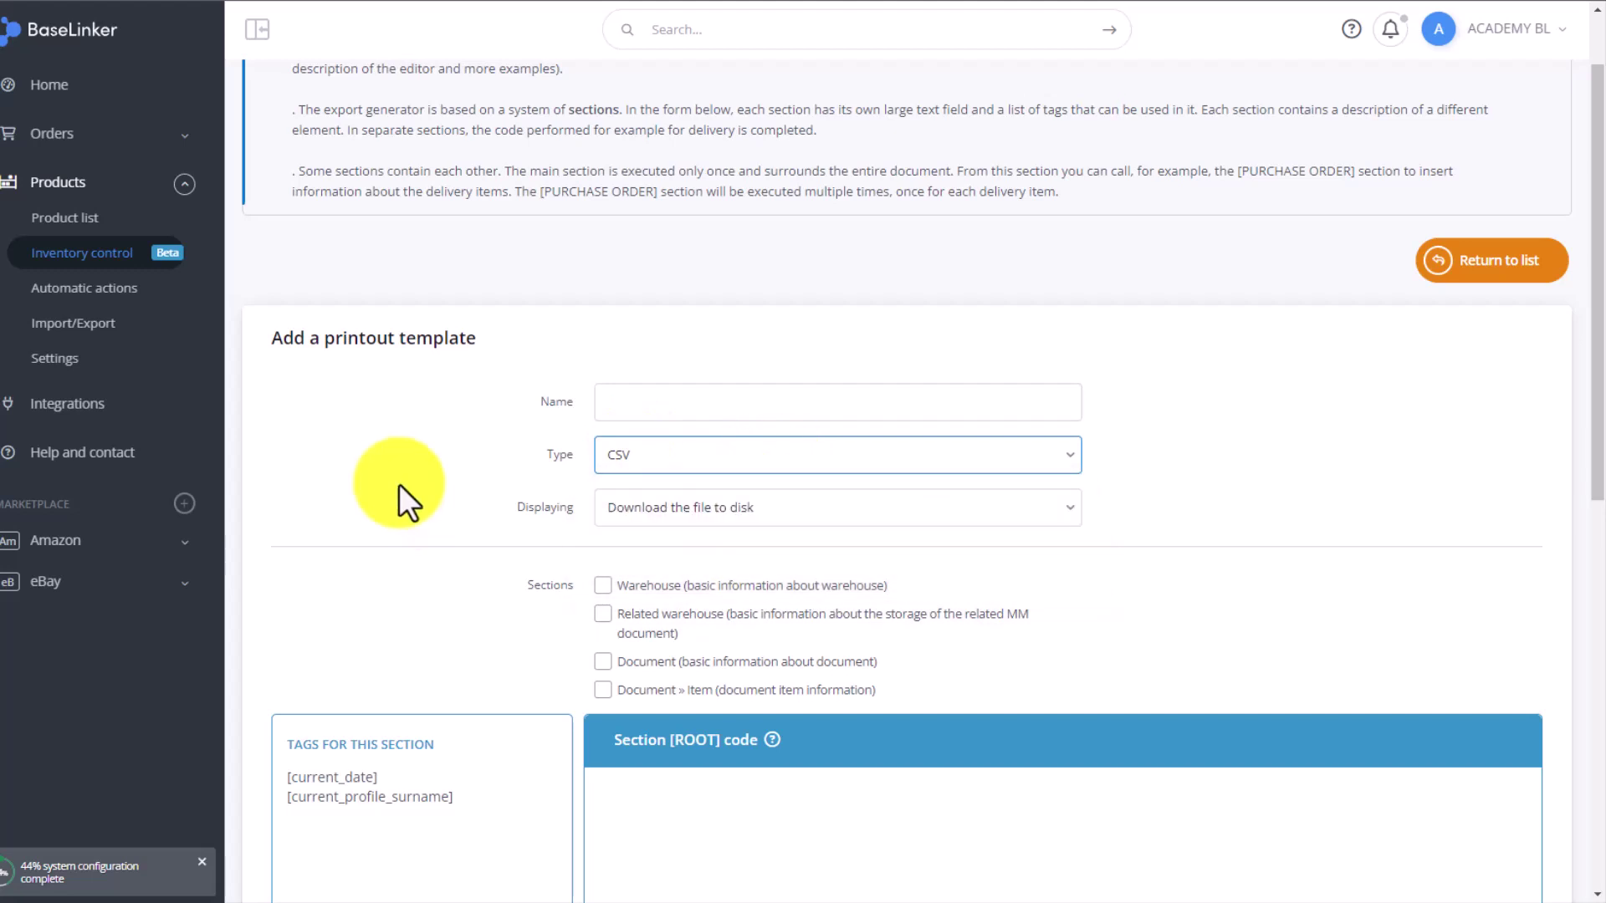
scroll(424, 444, down, 3)
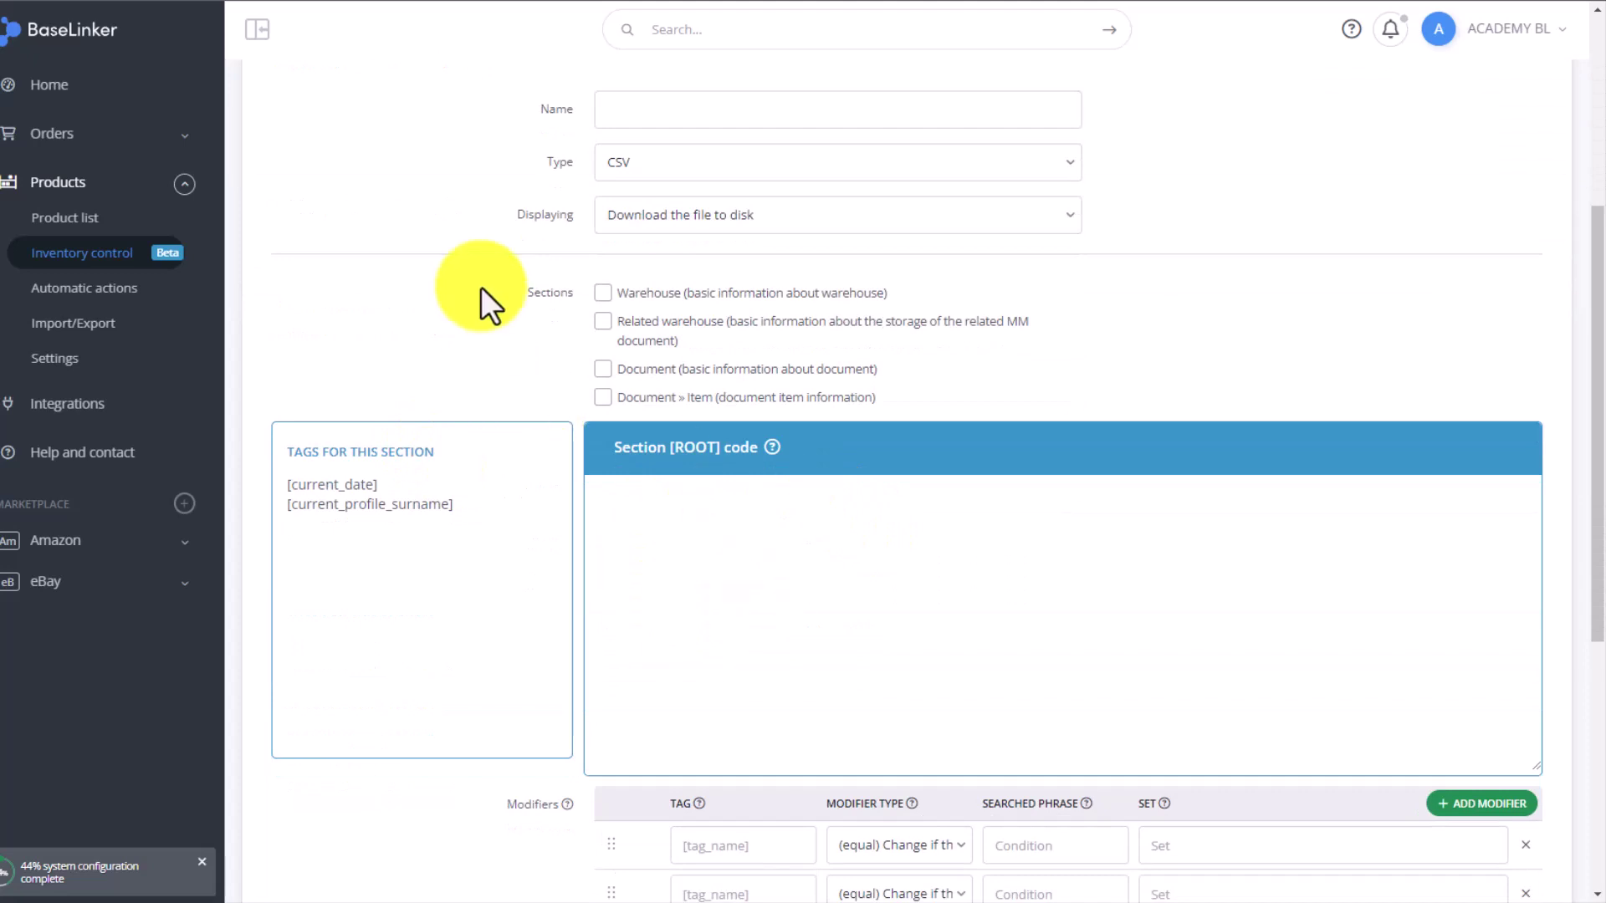
Include the Warehouse, Document and Document » Item sections, then review their code blocks
click(604, 295)
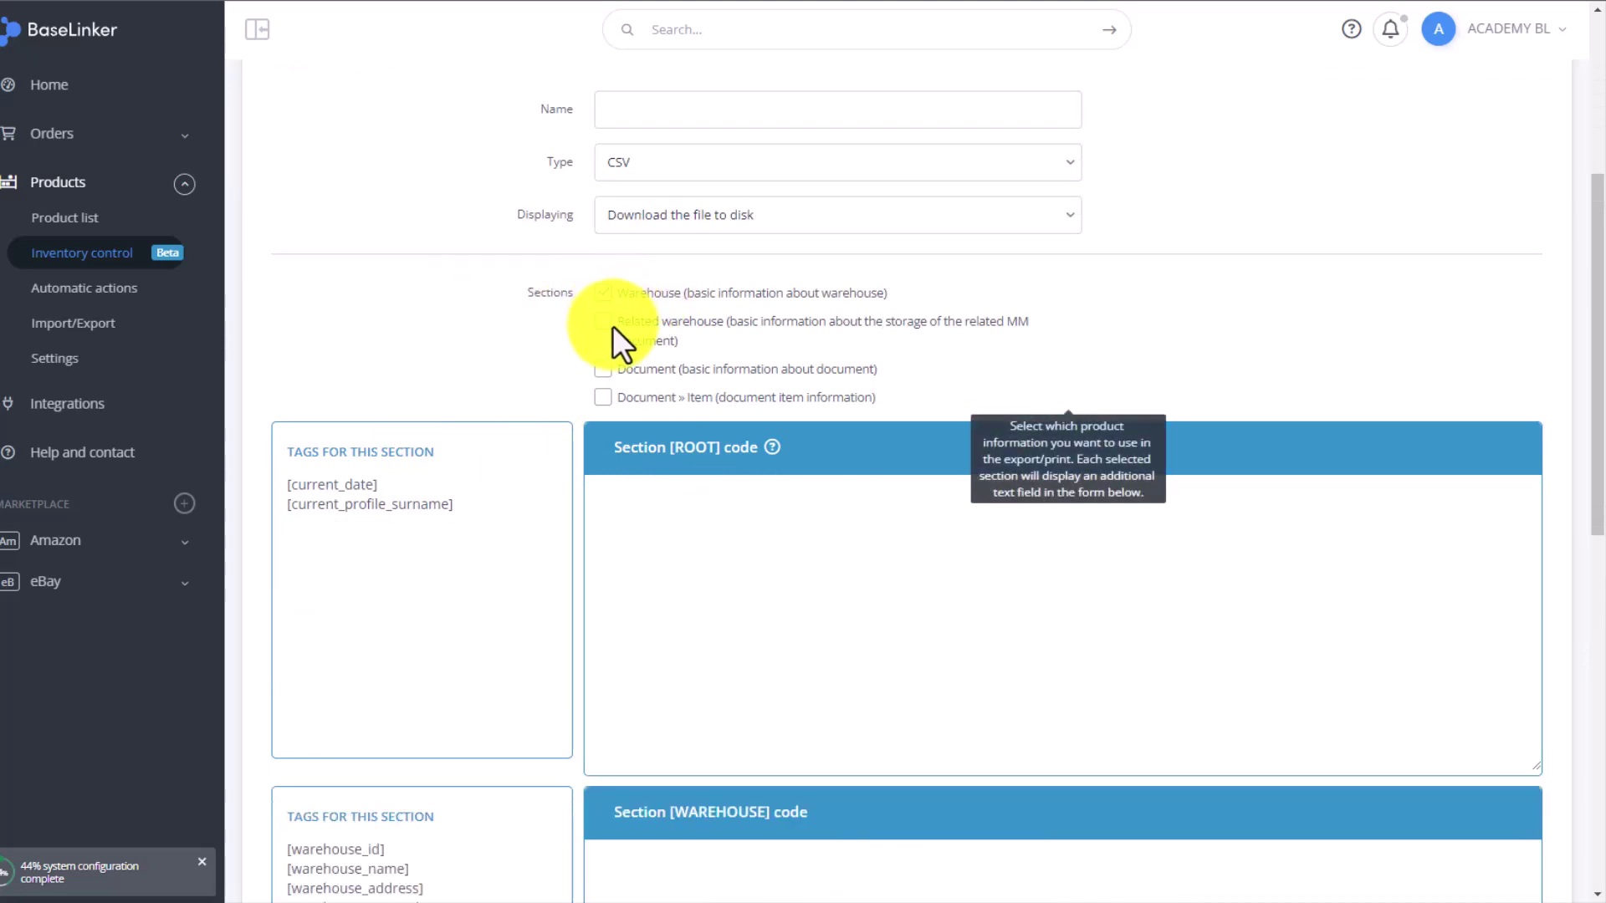
click(609, 368)
click(606, 397)
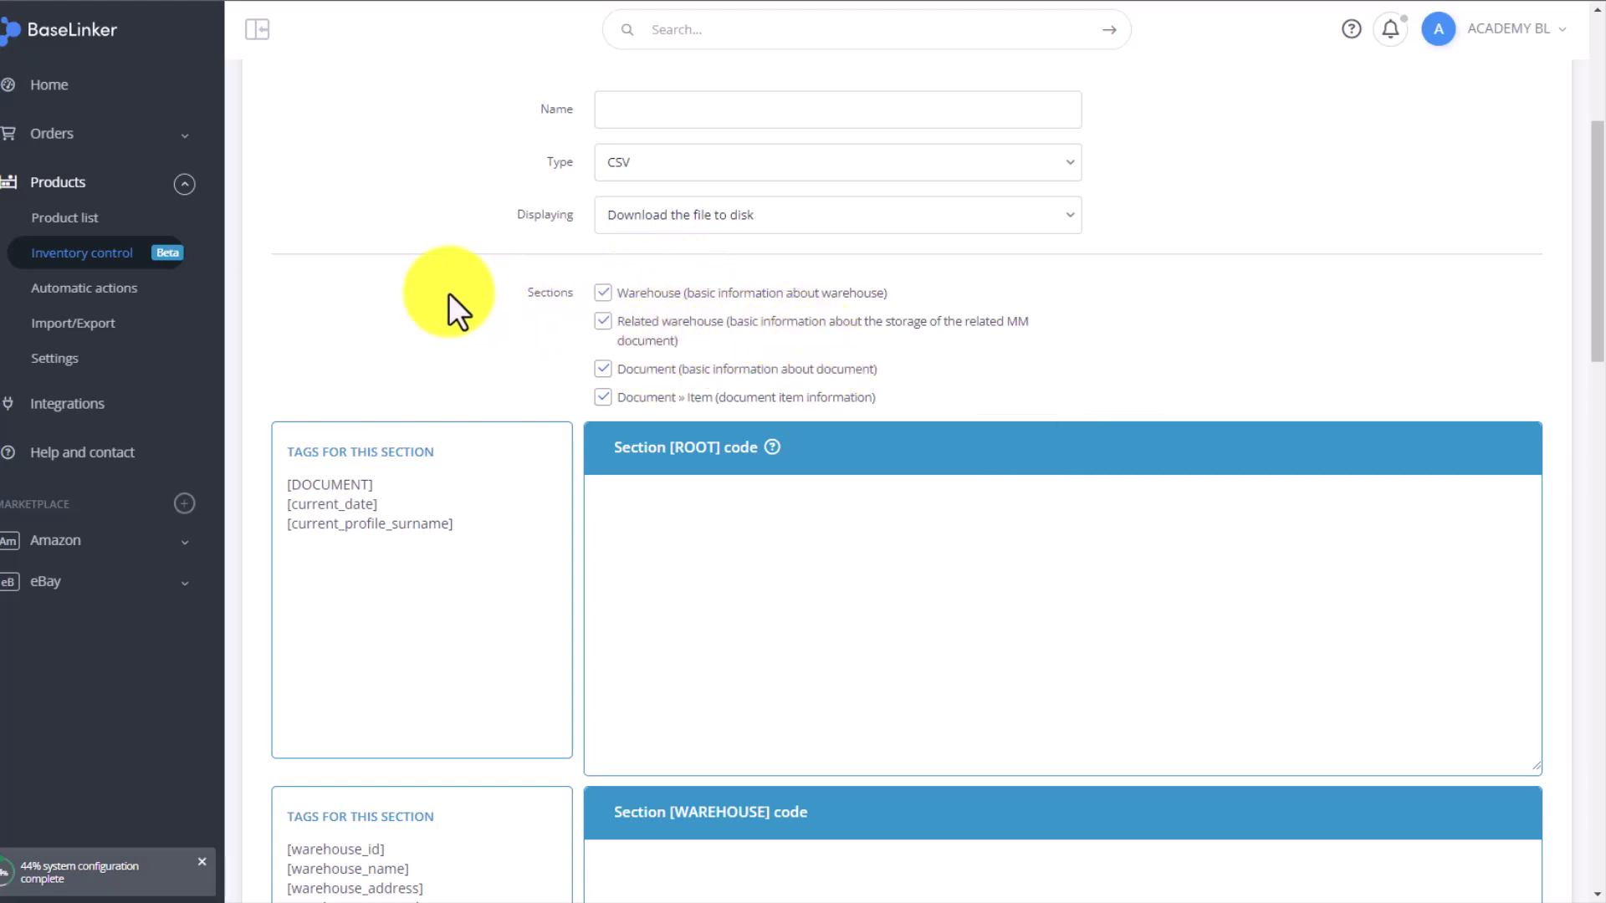
scroll(369, 301, down, 3)
scroll(251, 347, down, 5)
scroll(244, 331, down, 3)
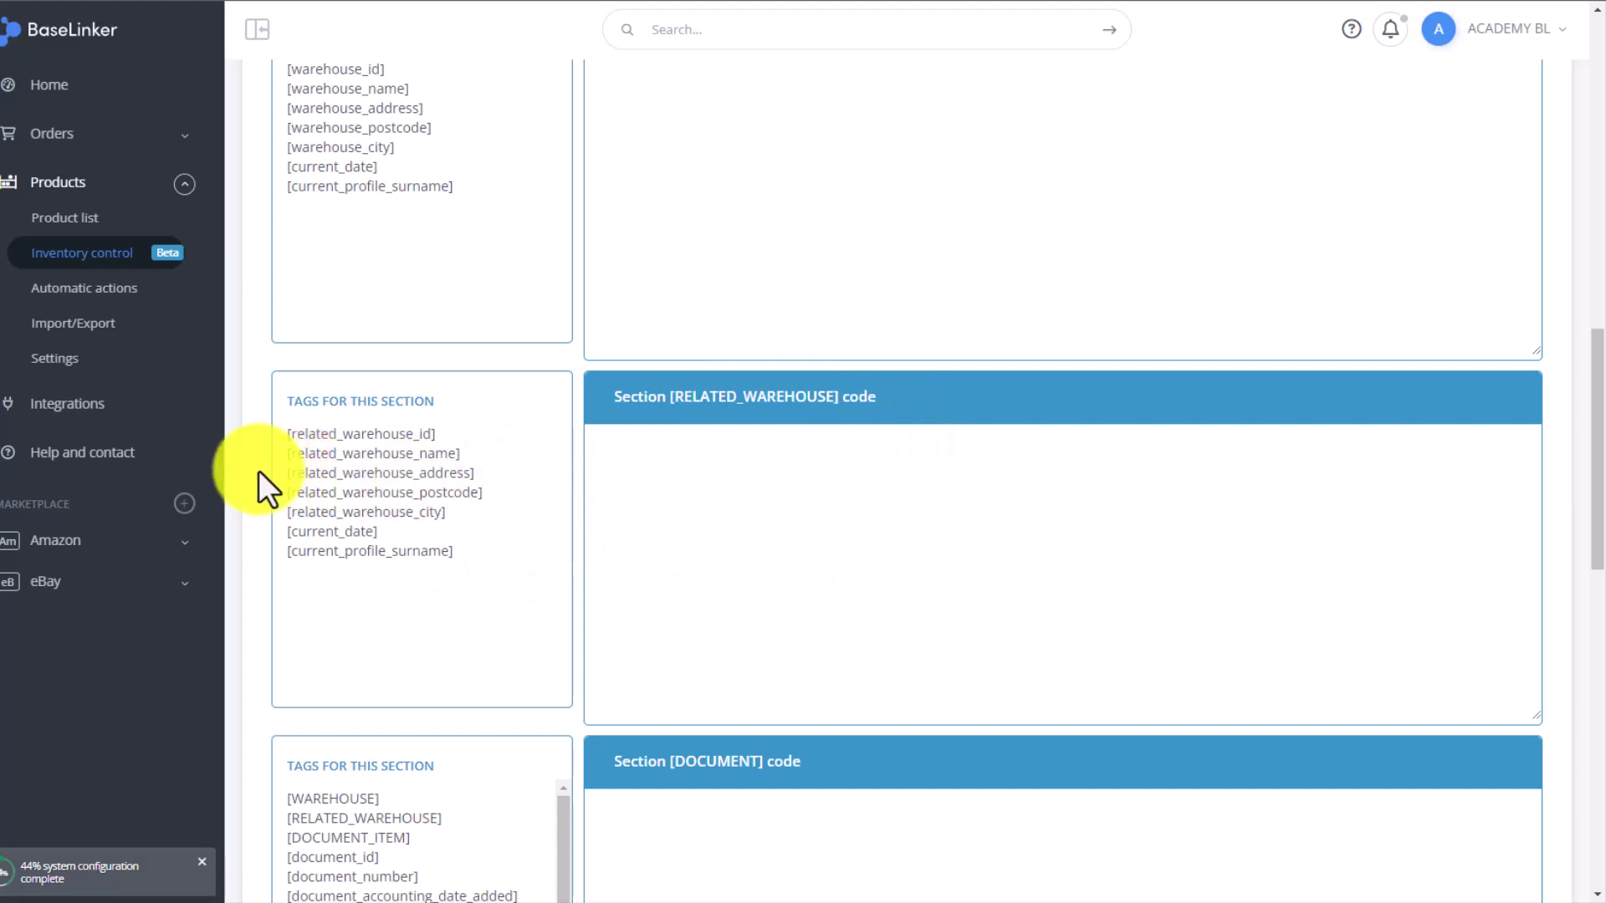
scroll(259, 470, down, 5)
scroll(254, 468, down, 5)
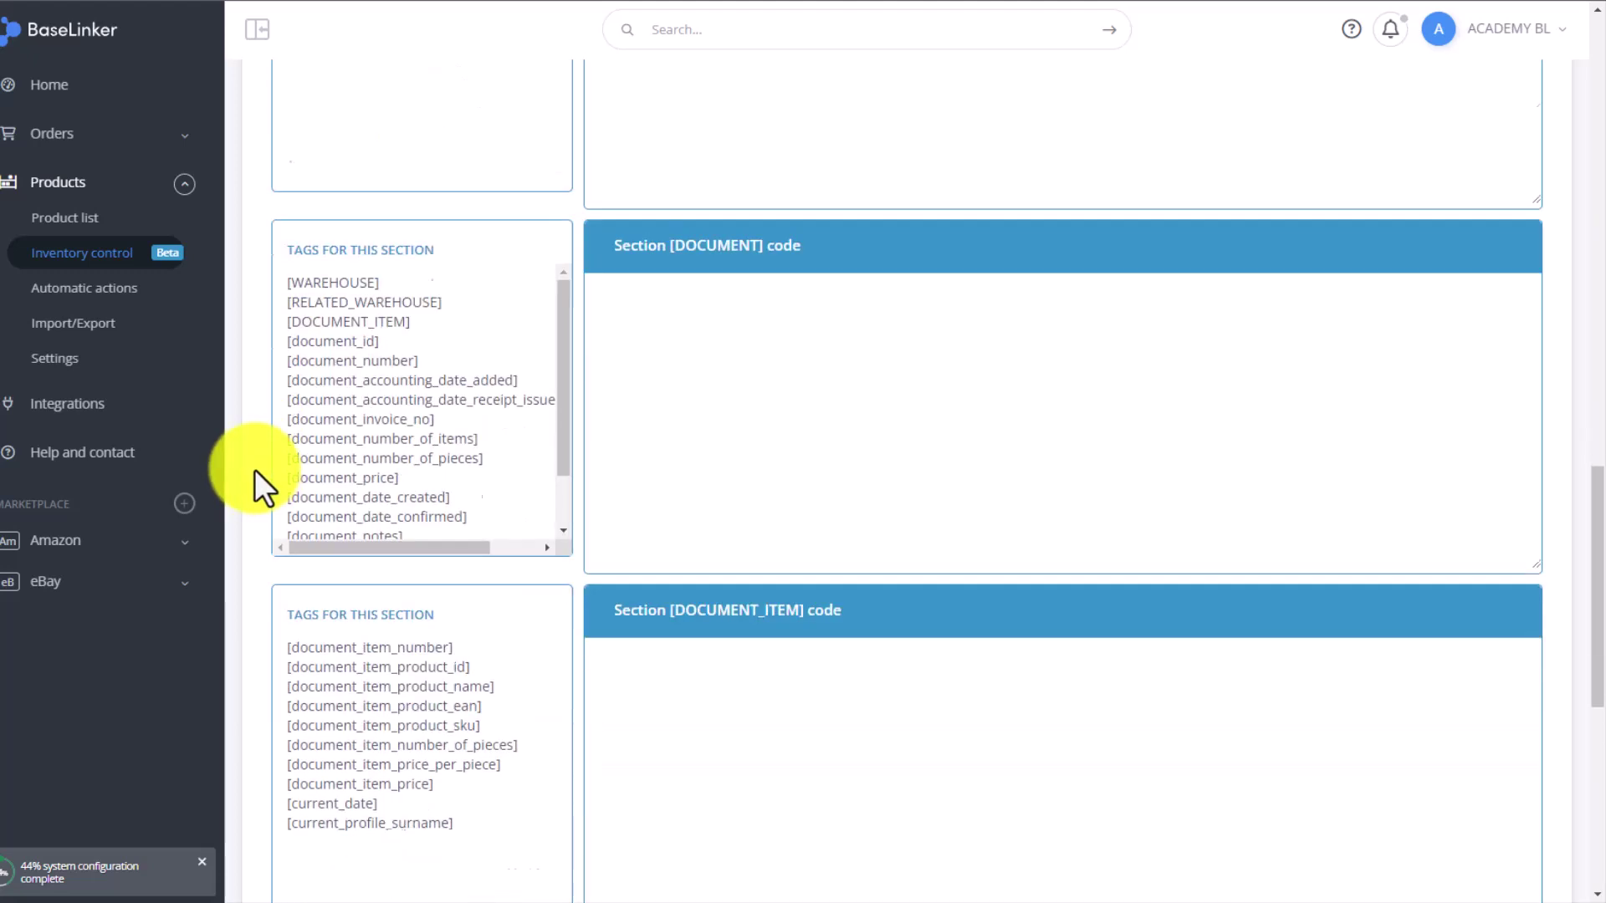
scroll(255, 469, up, 10)
scroll(251, 469, up, 10)
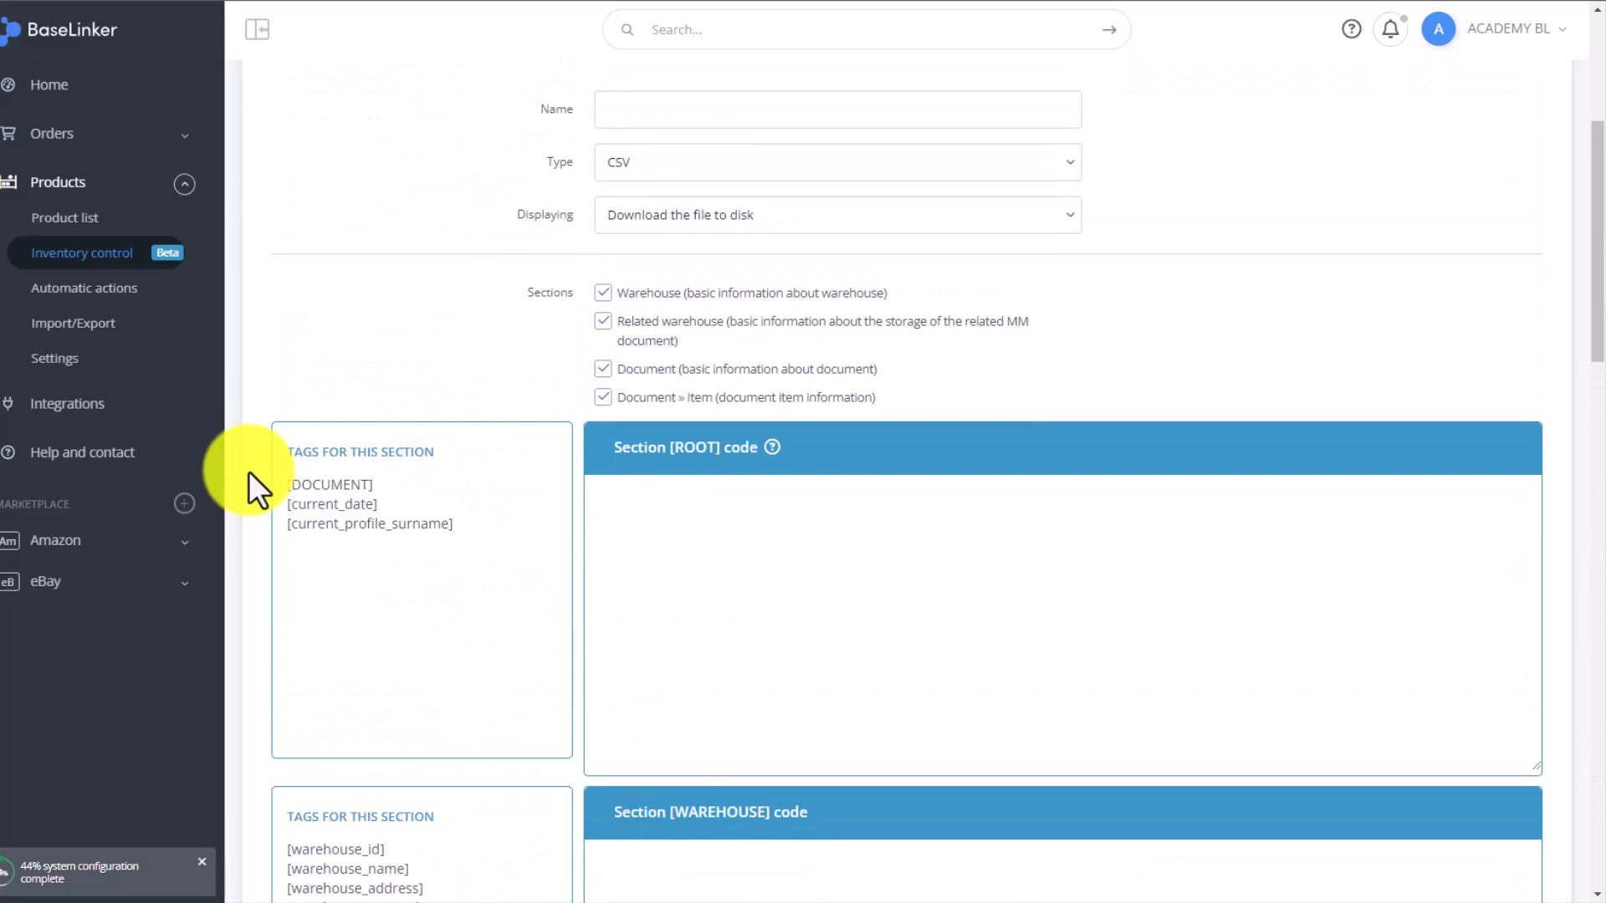
scroll(248, 470, up, 5)
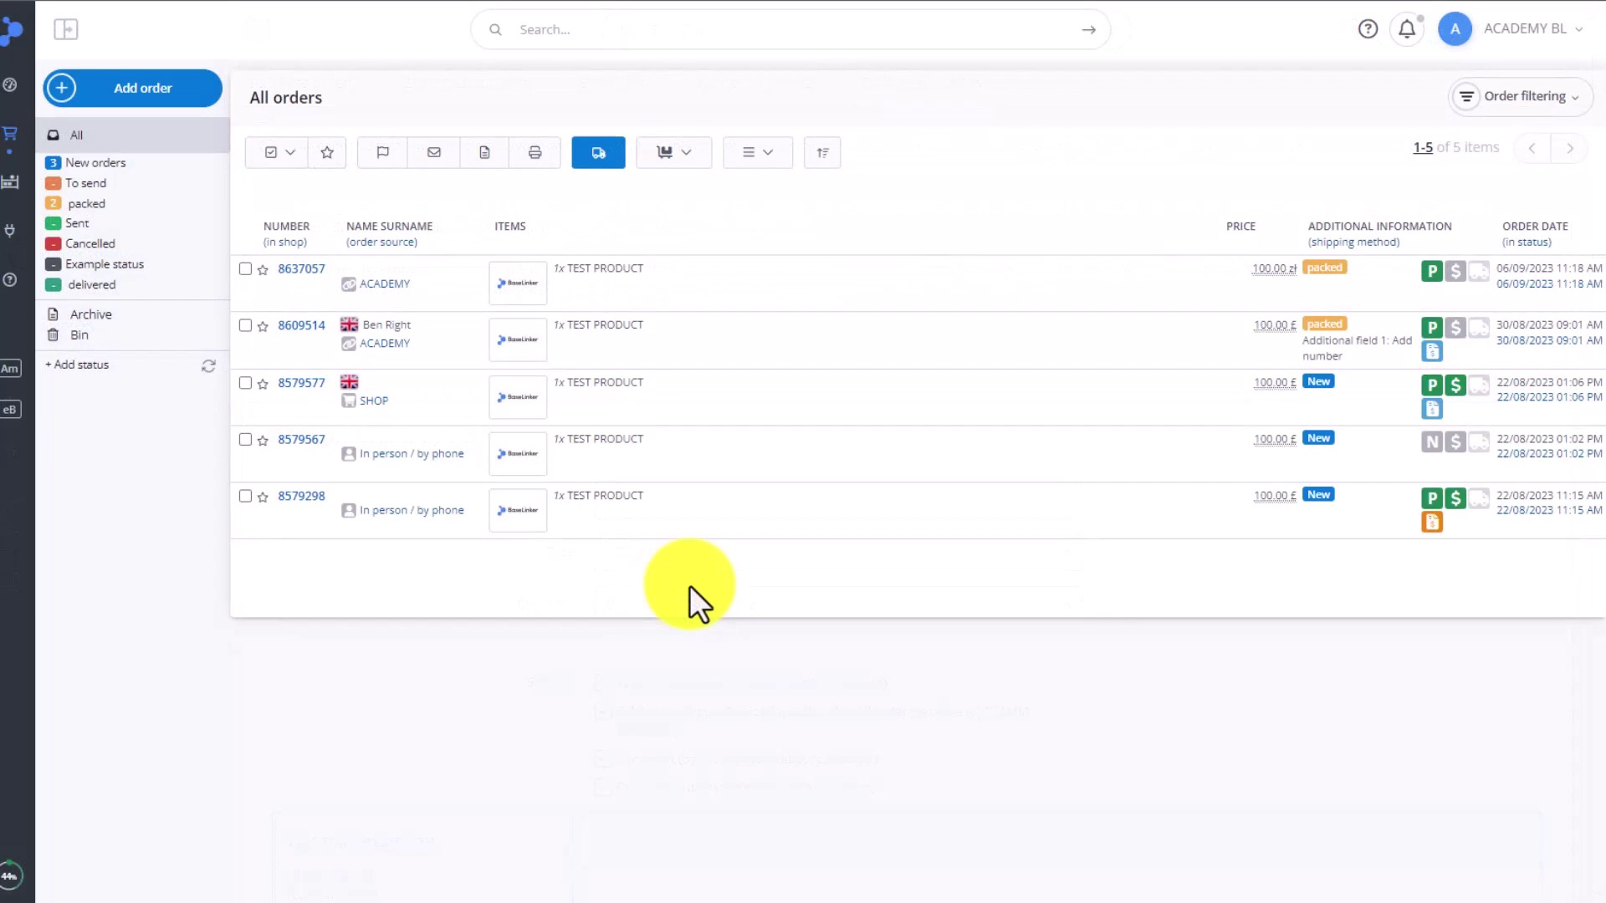
Create a new order and add one TEST PRODUCT from the Default (Inventory) catalogue
click(109, 92)
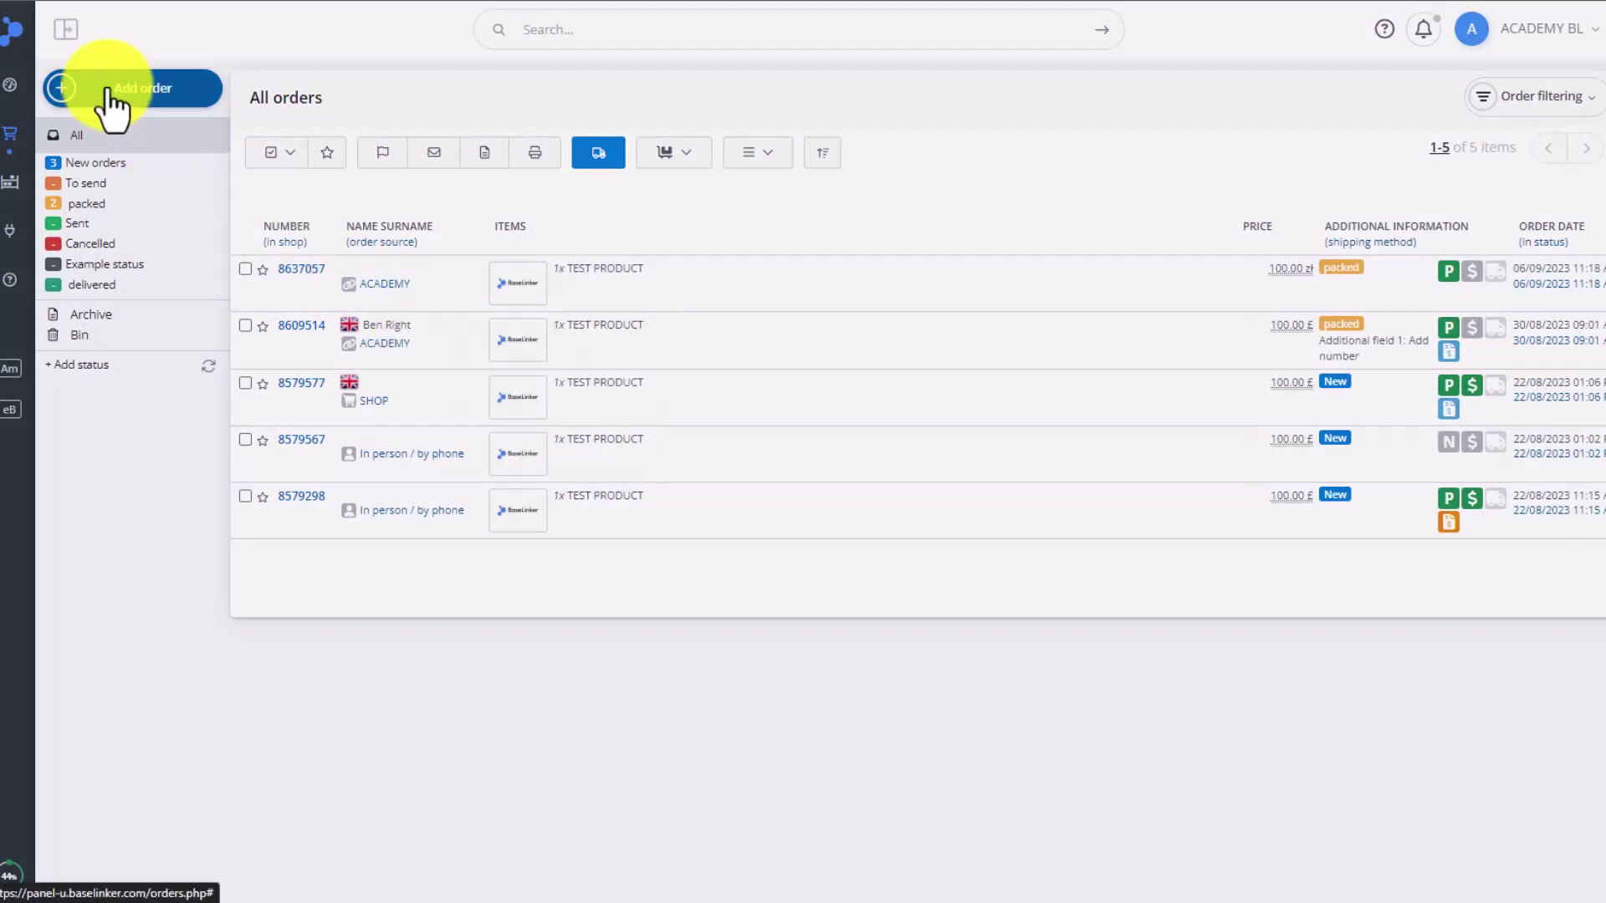
click(435, 219)
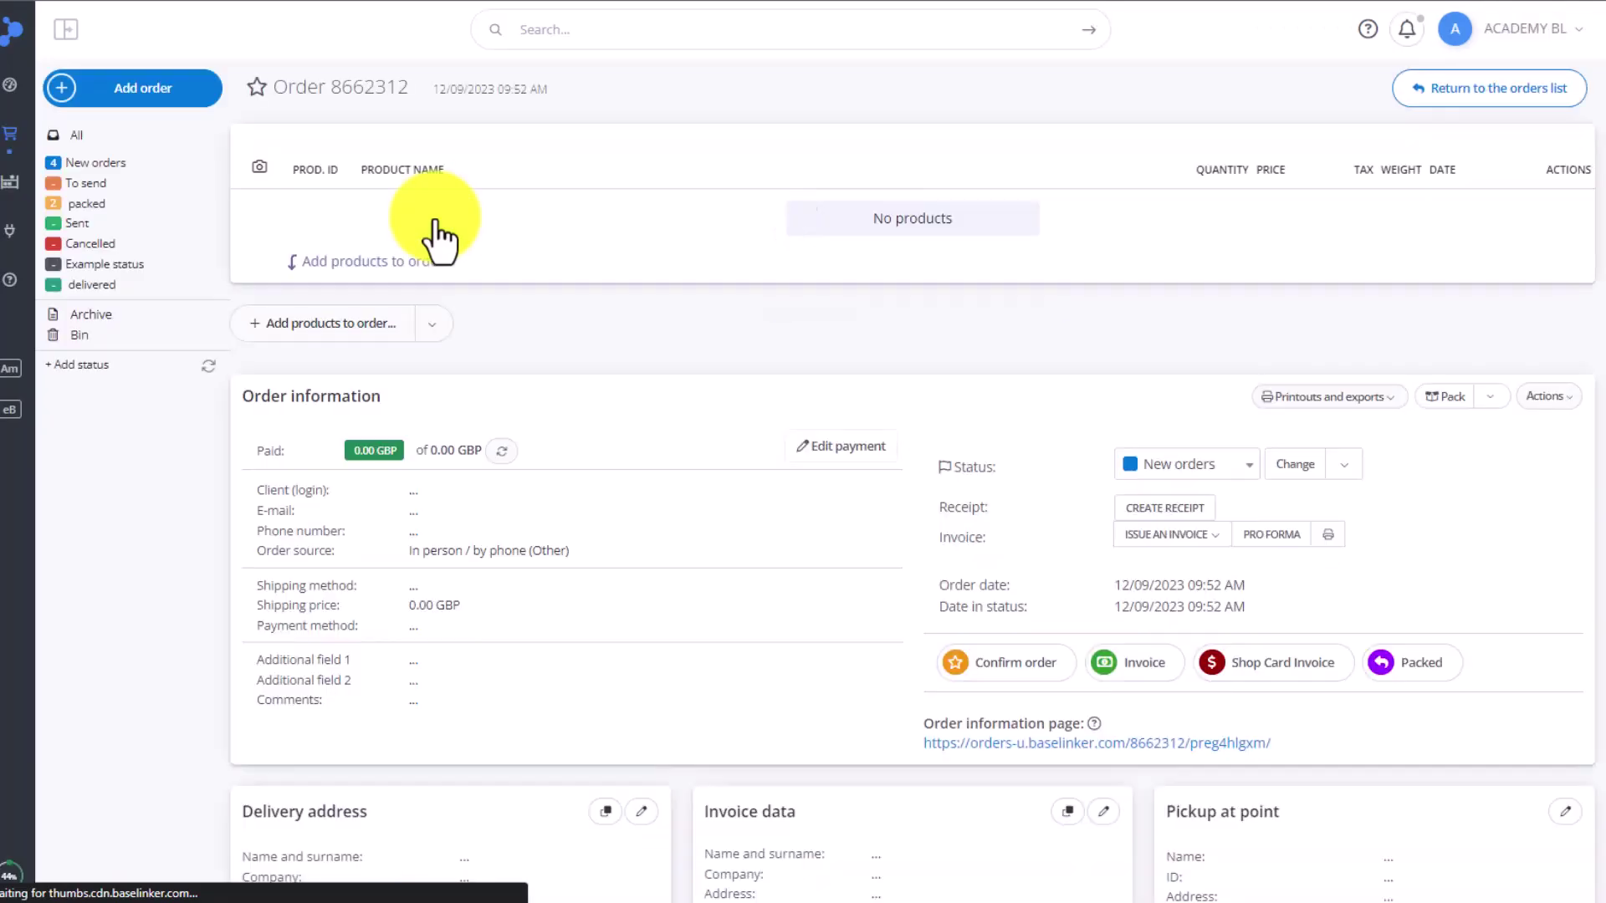
click(368, 329)
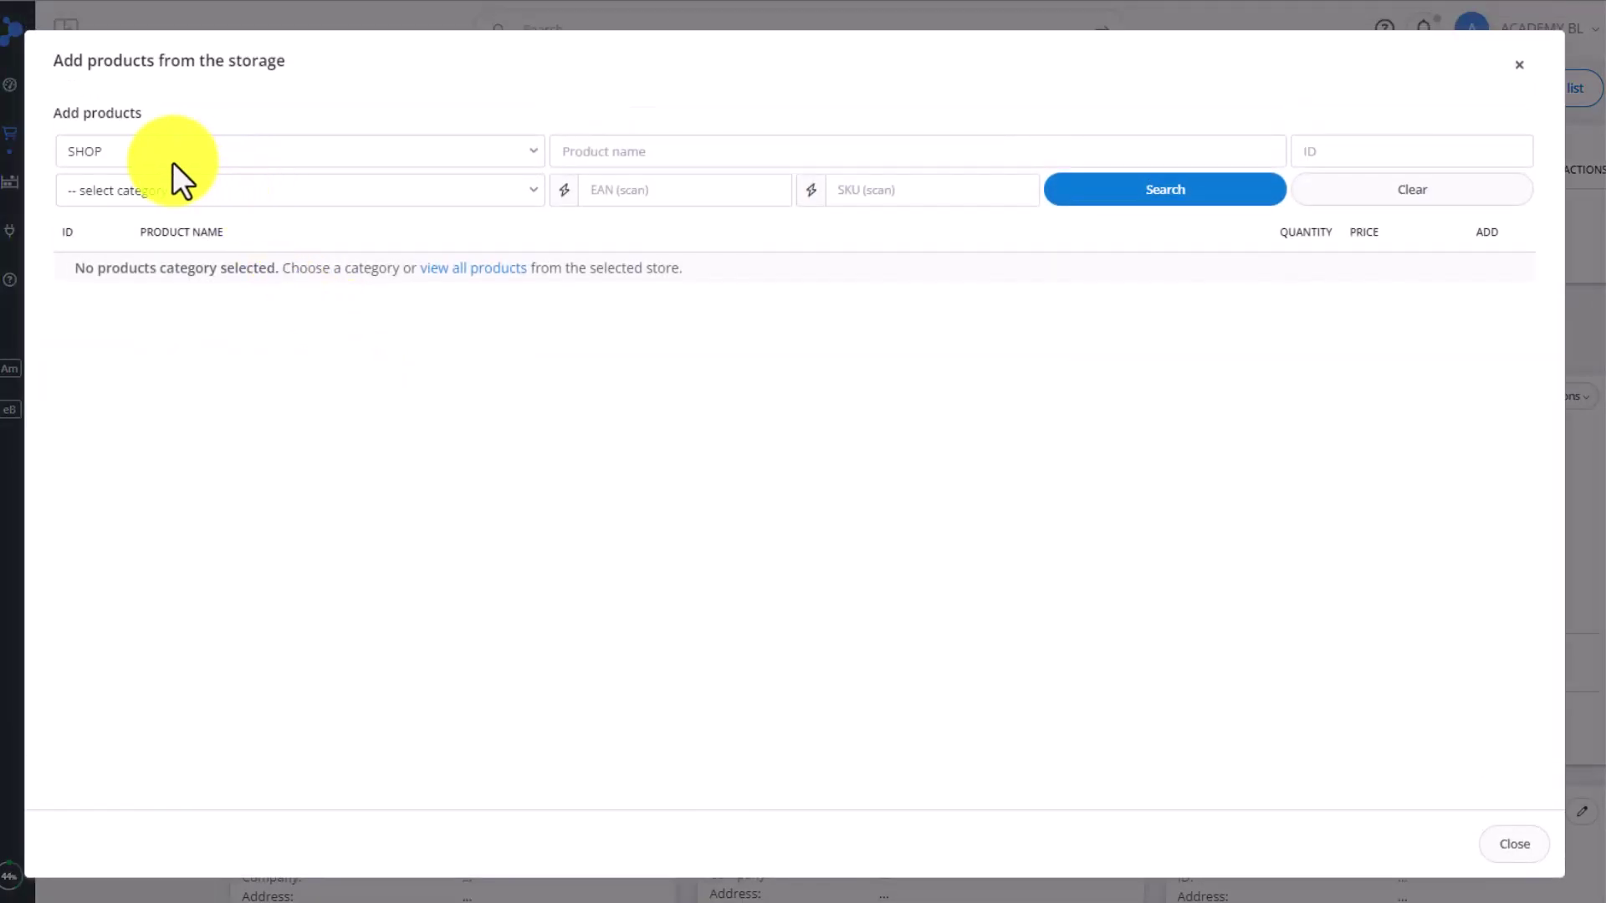
click(172, 162)
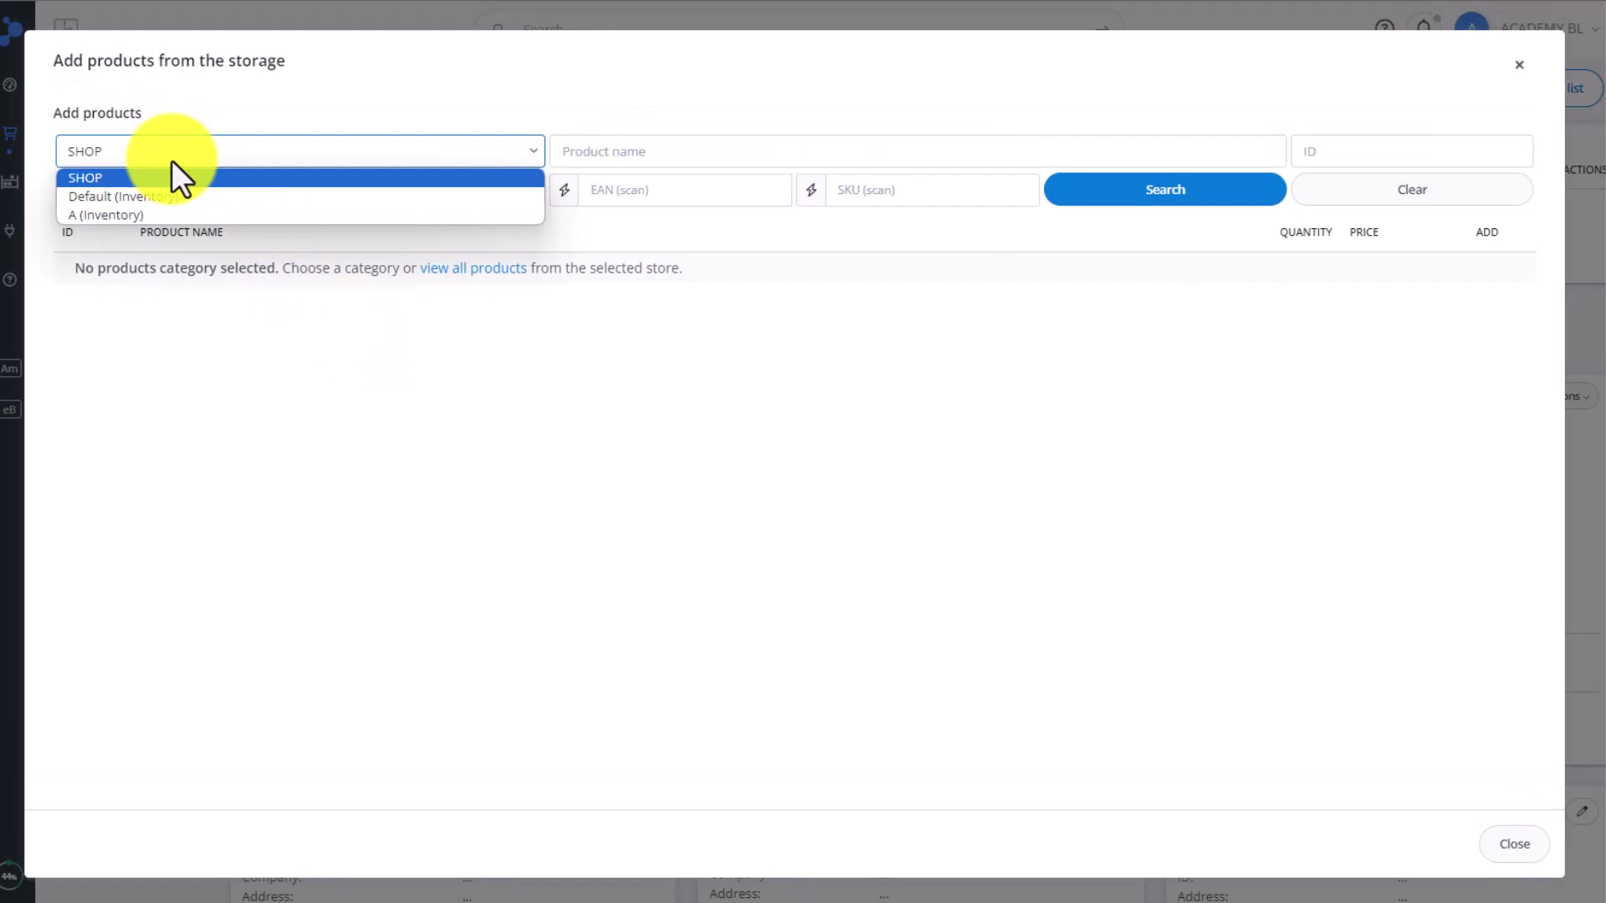
click(174, 197)
click(237, 195)
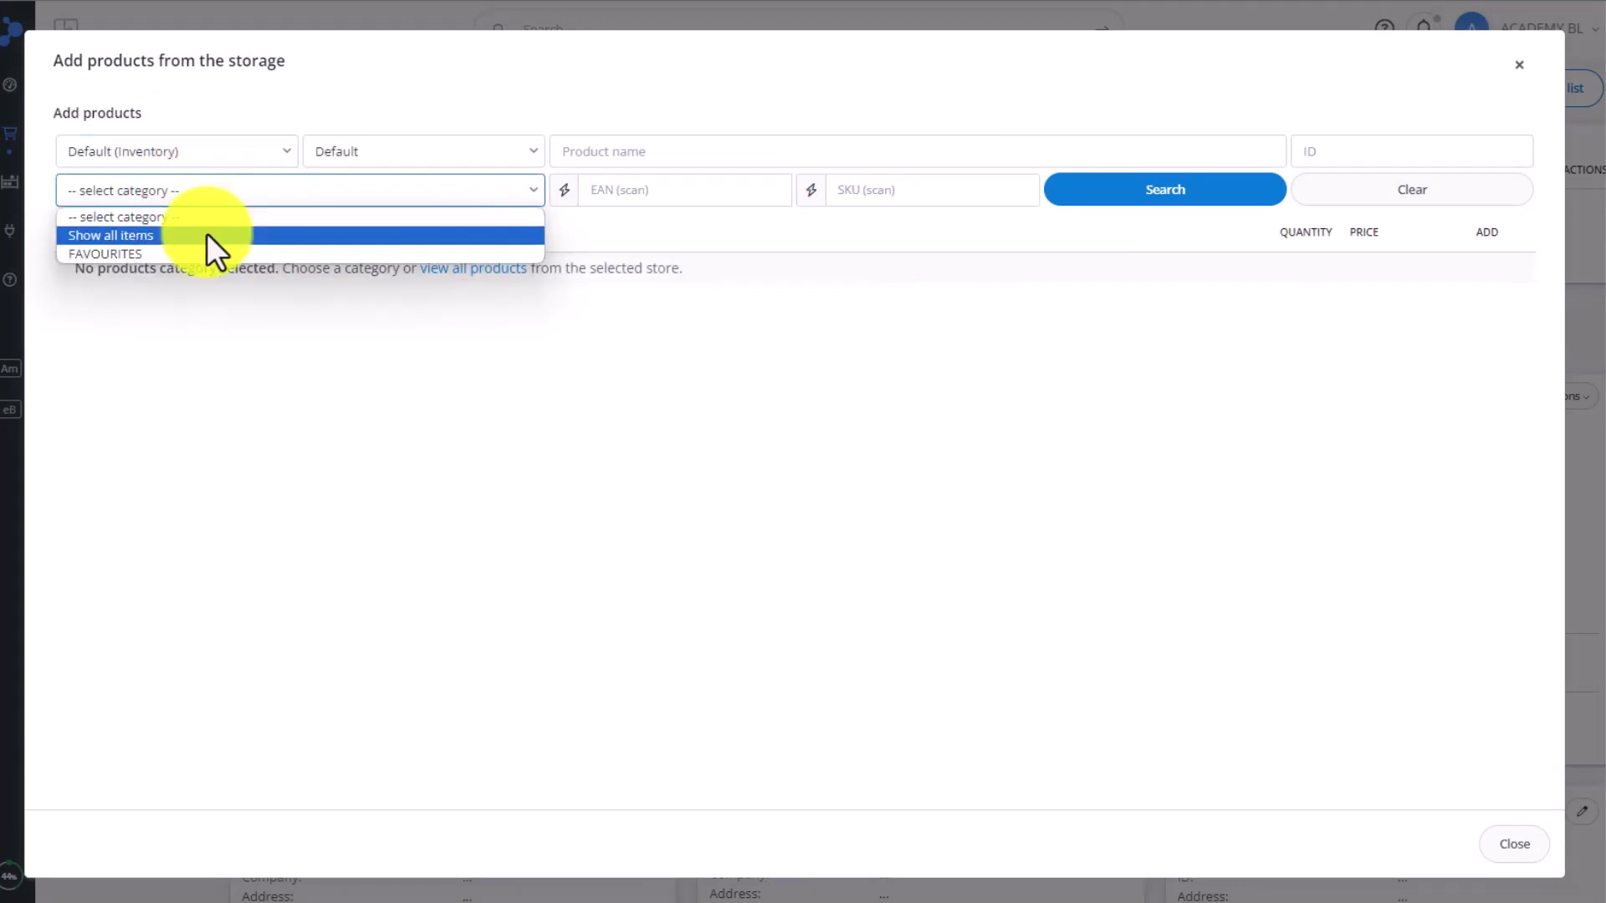
click(208, 234)
click(1490, 274)
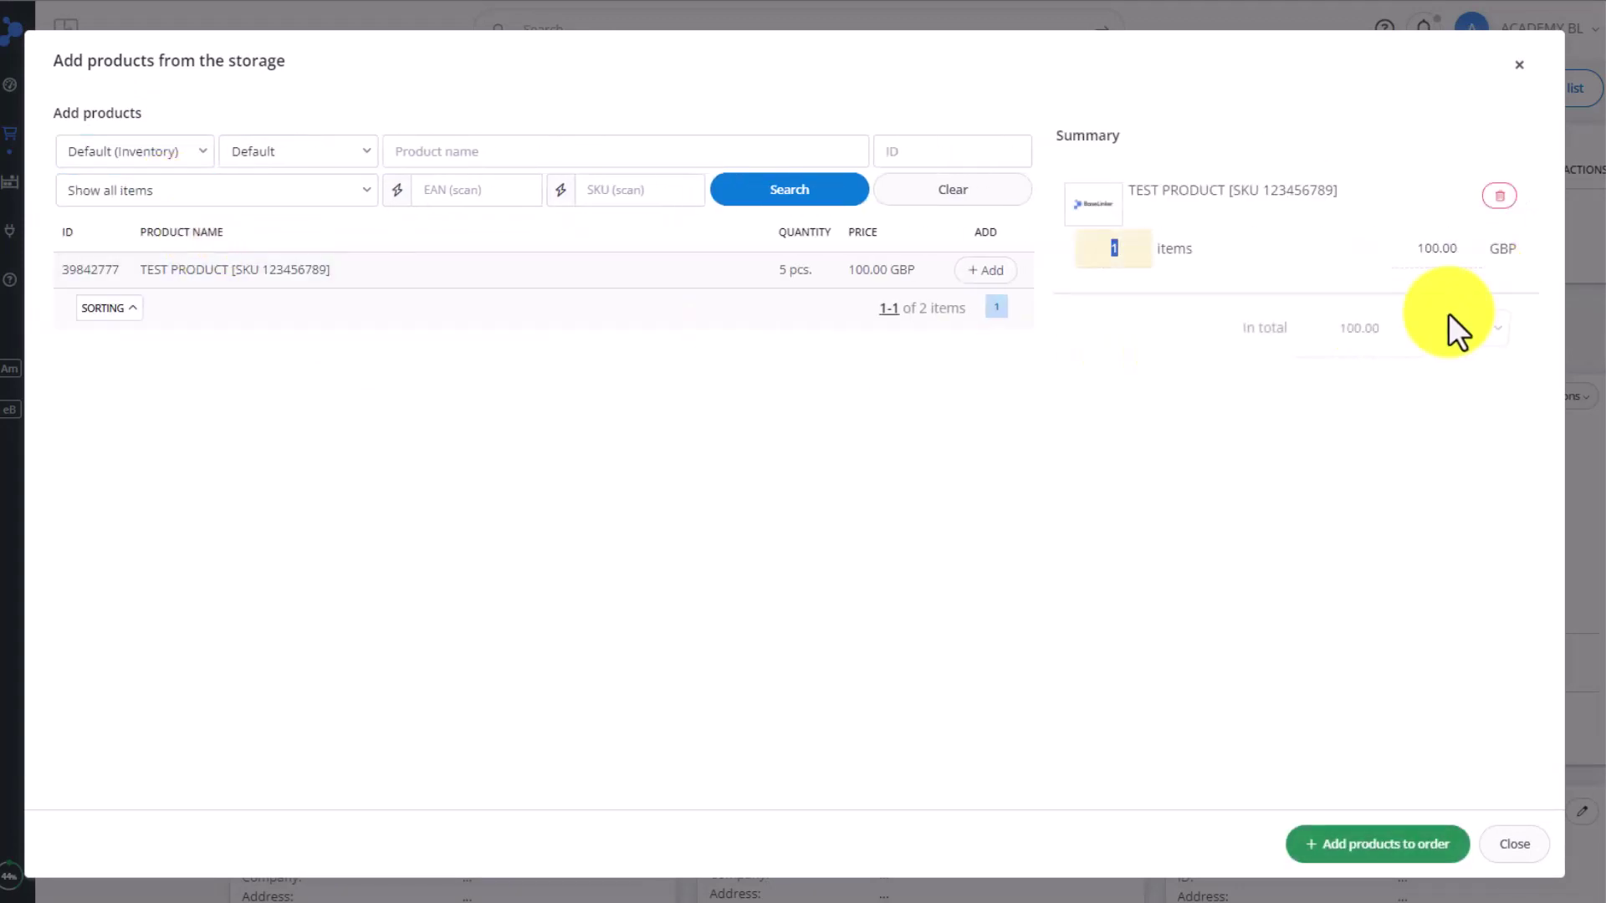
click(1395, 839)
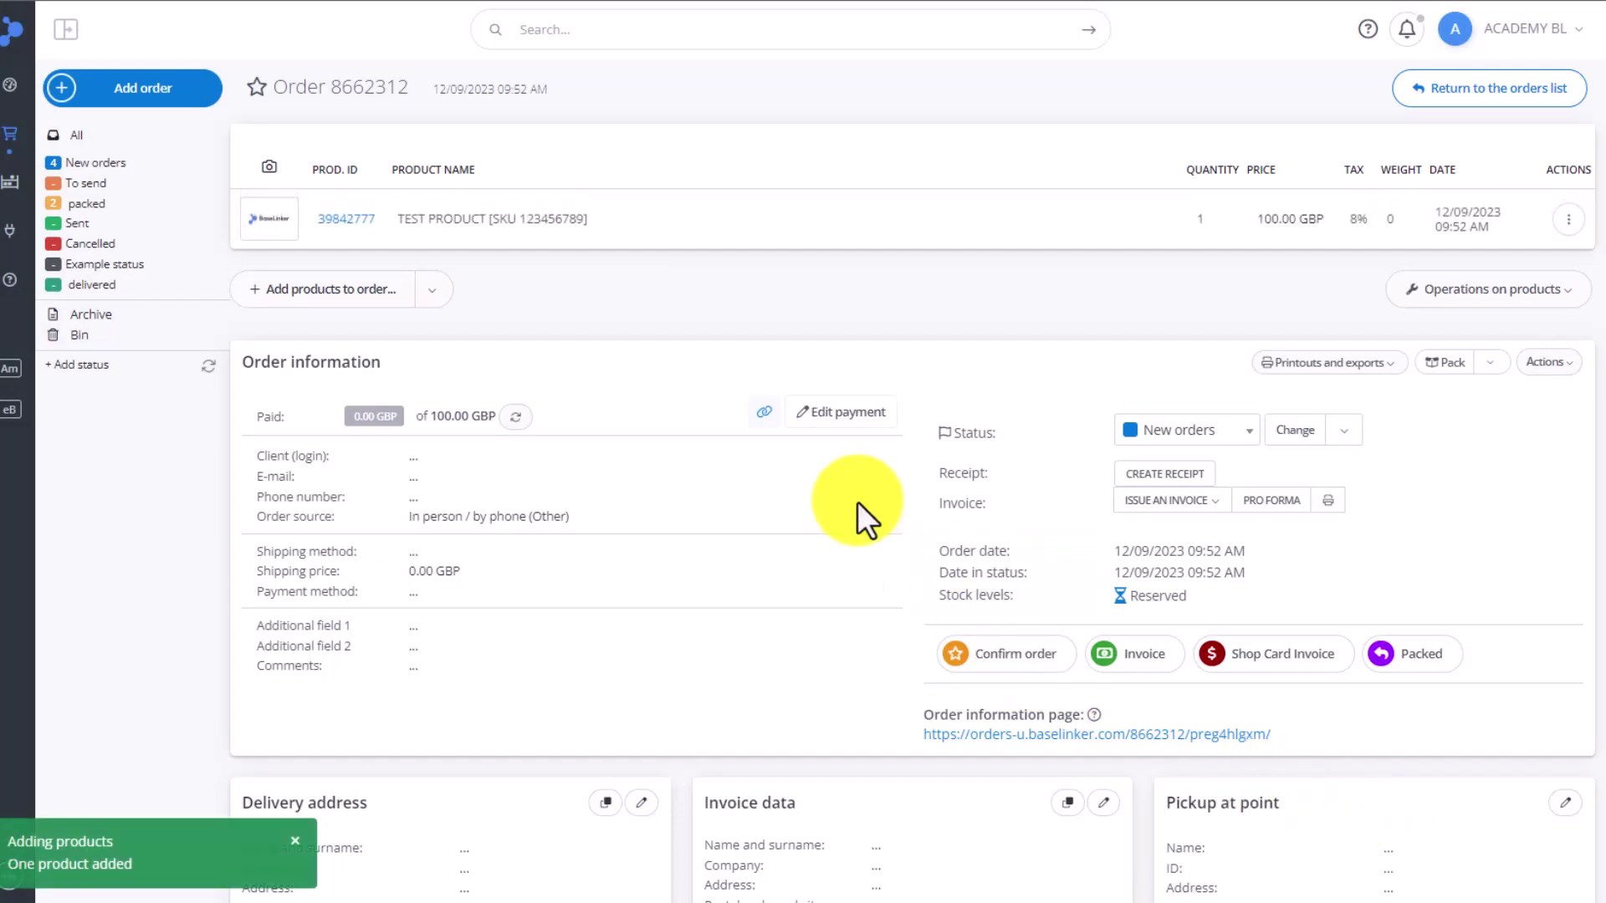
Complete the new order's TEST PRODUCT reservation so its stock is deducted
click(1161, 598)
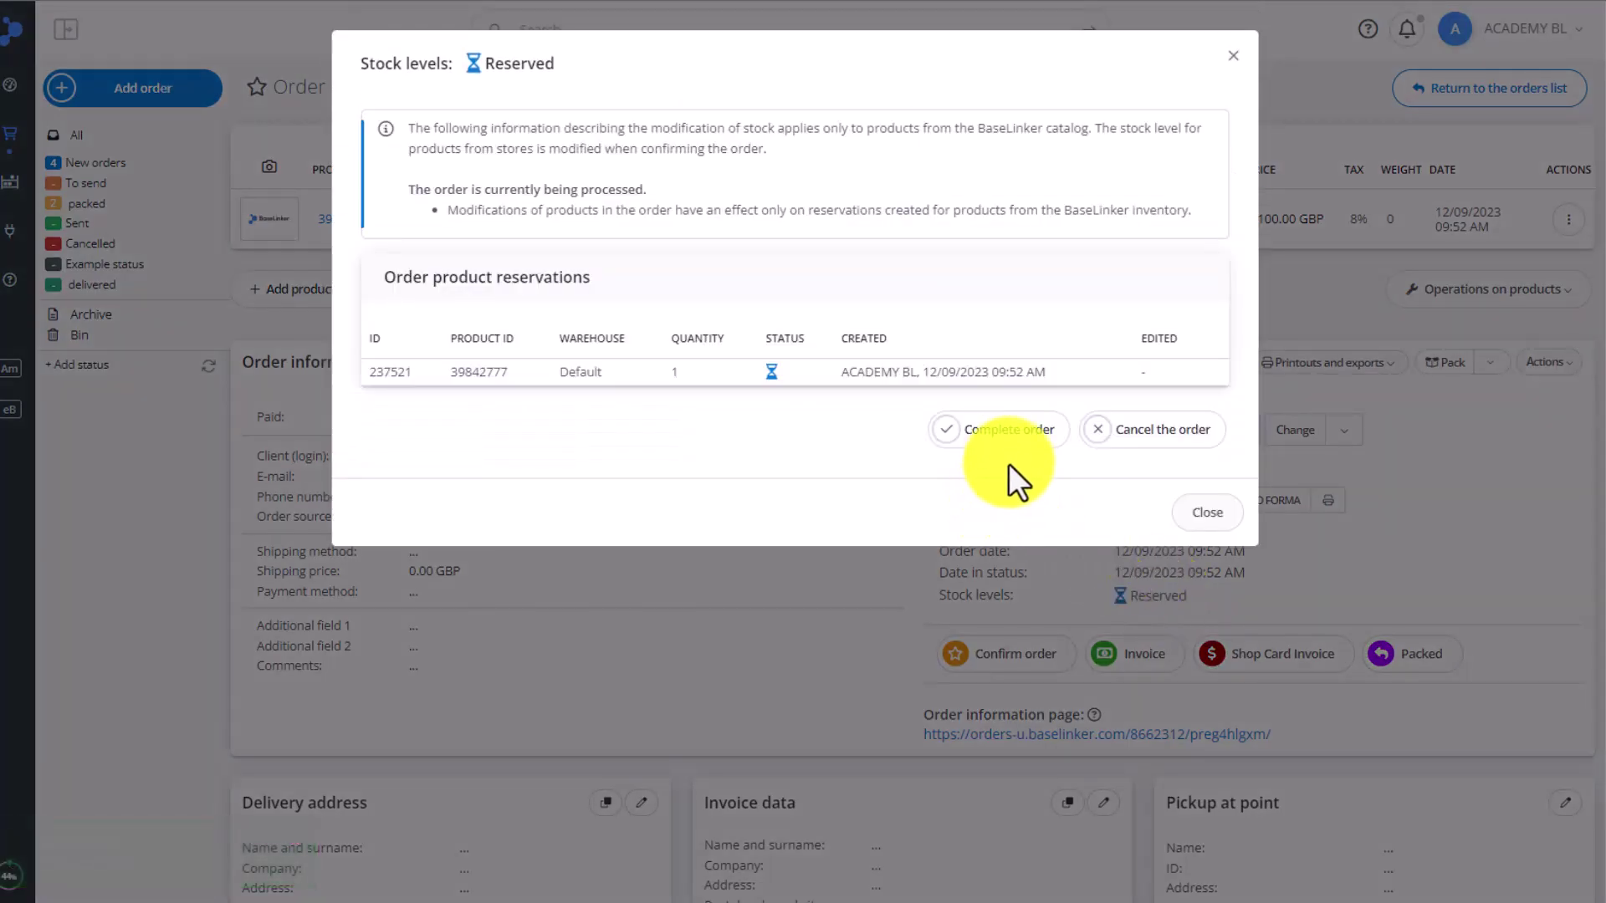
click(1006, 431)
click(1069, 268)
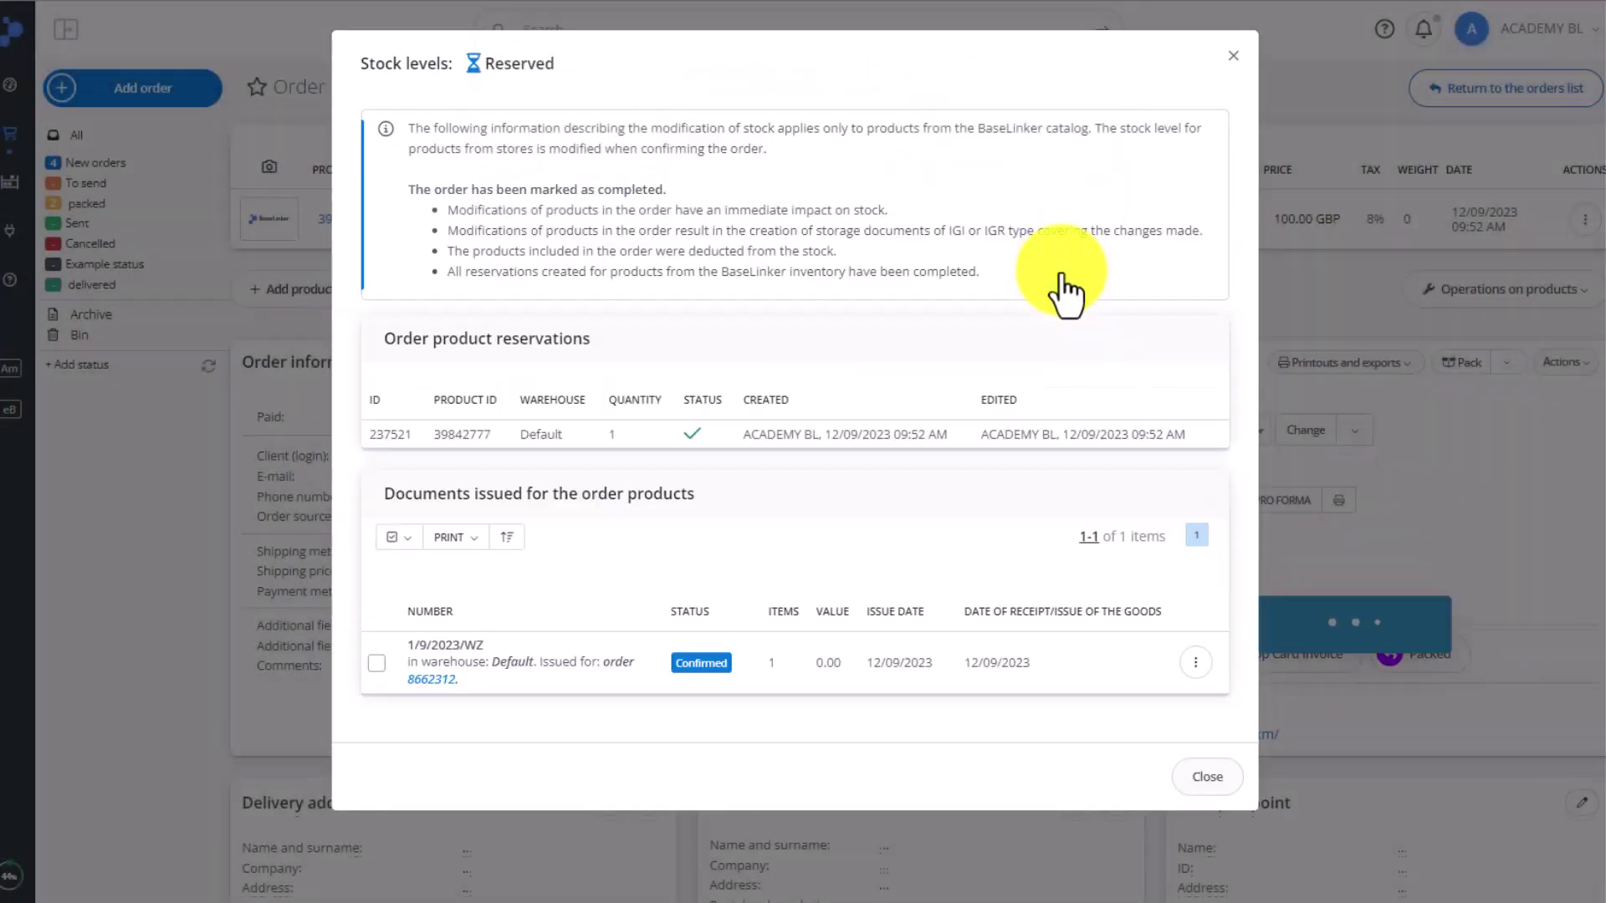
click(1223, 779)
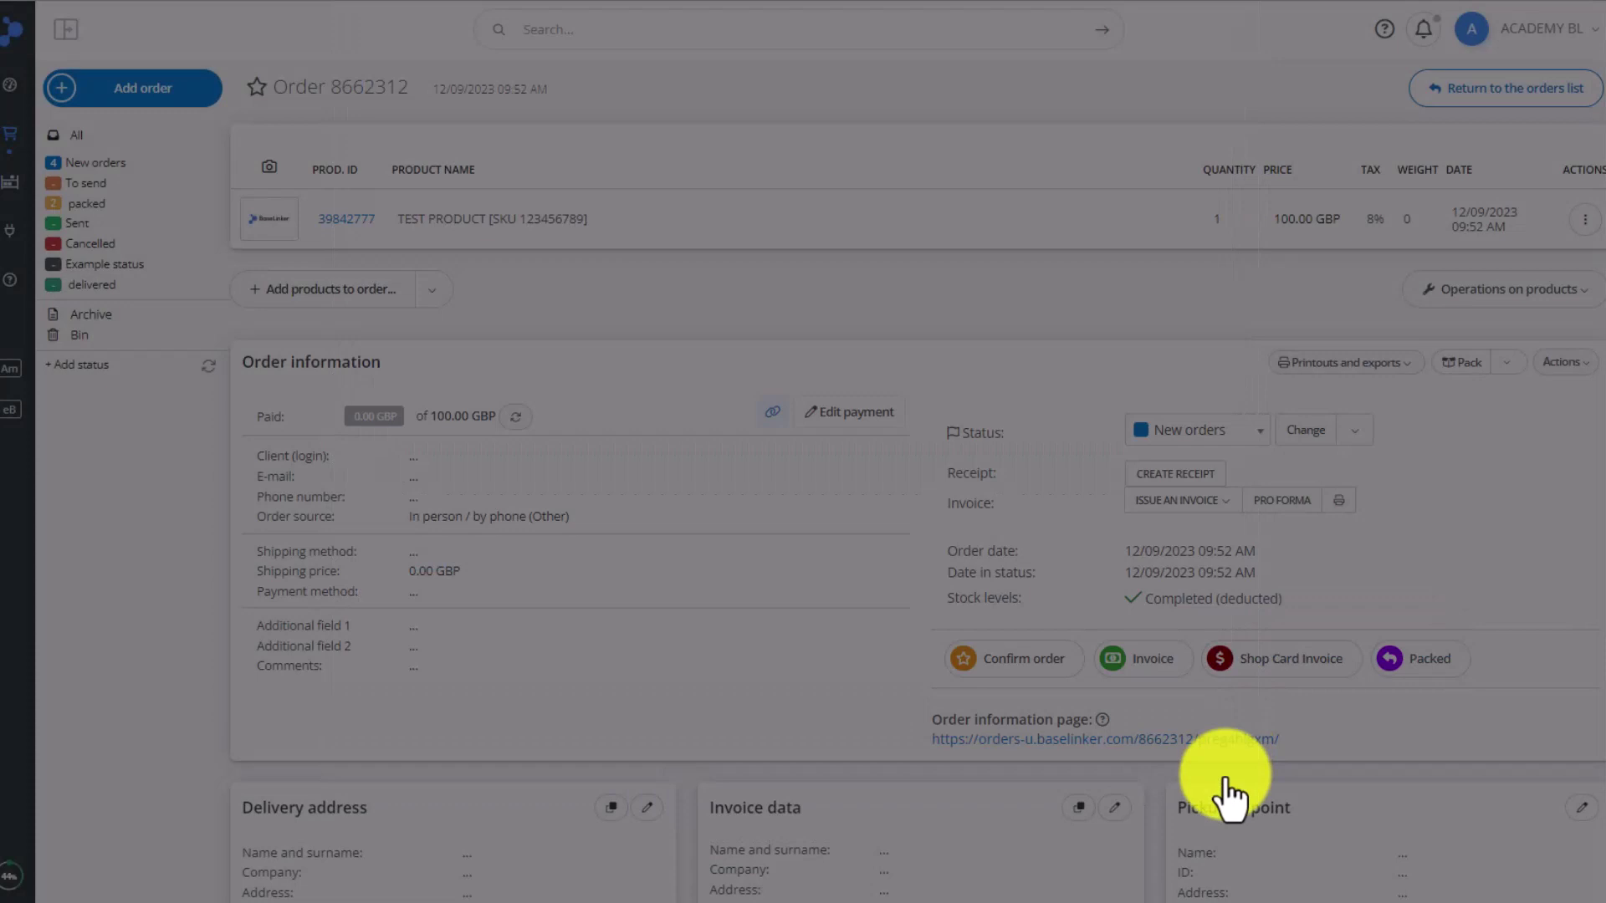
click(65, 32)
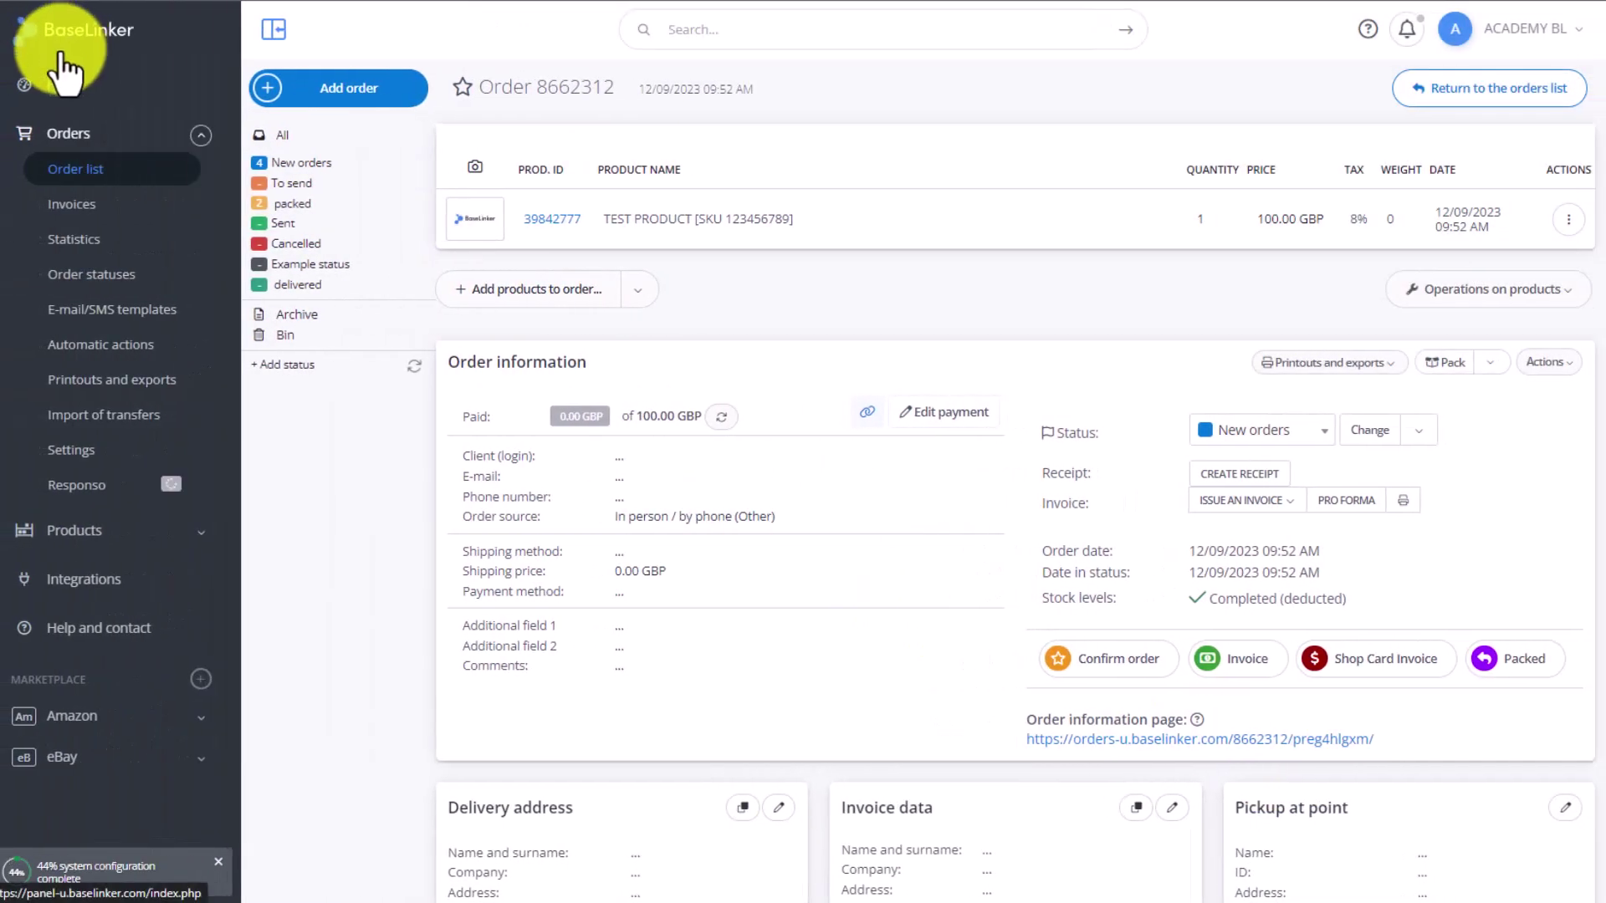
click(134, 528)
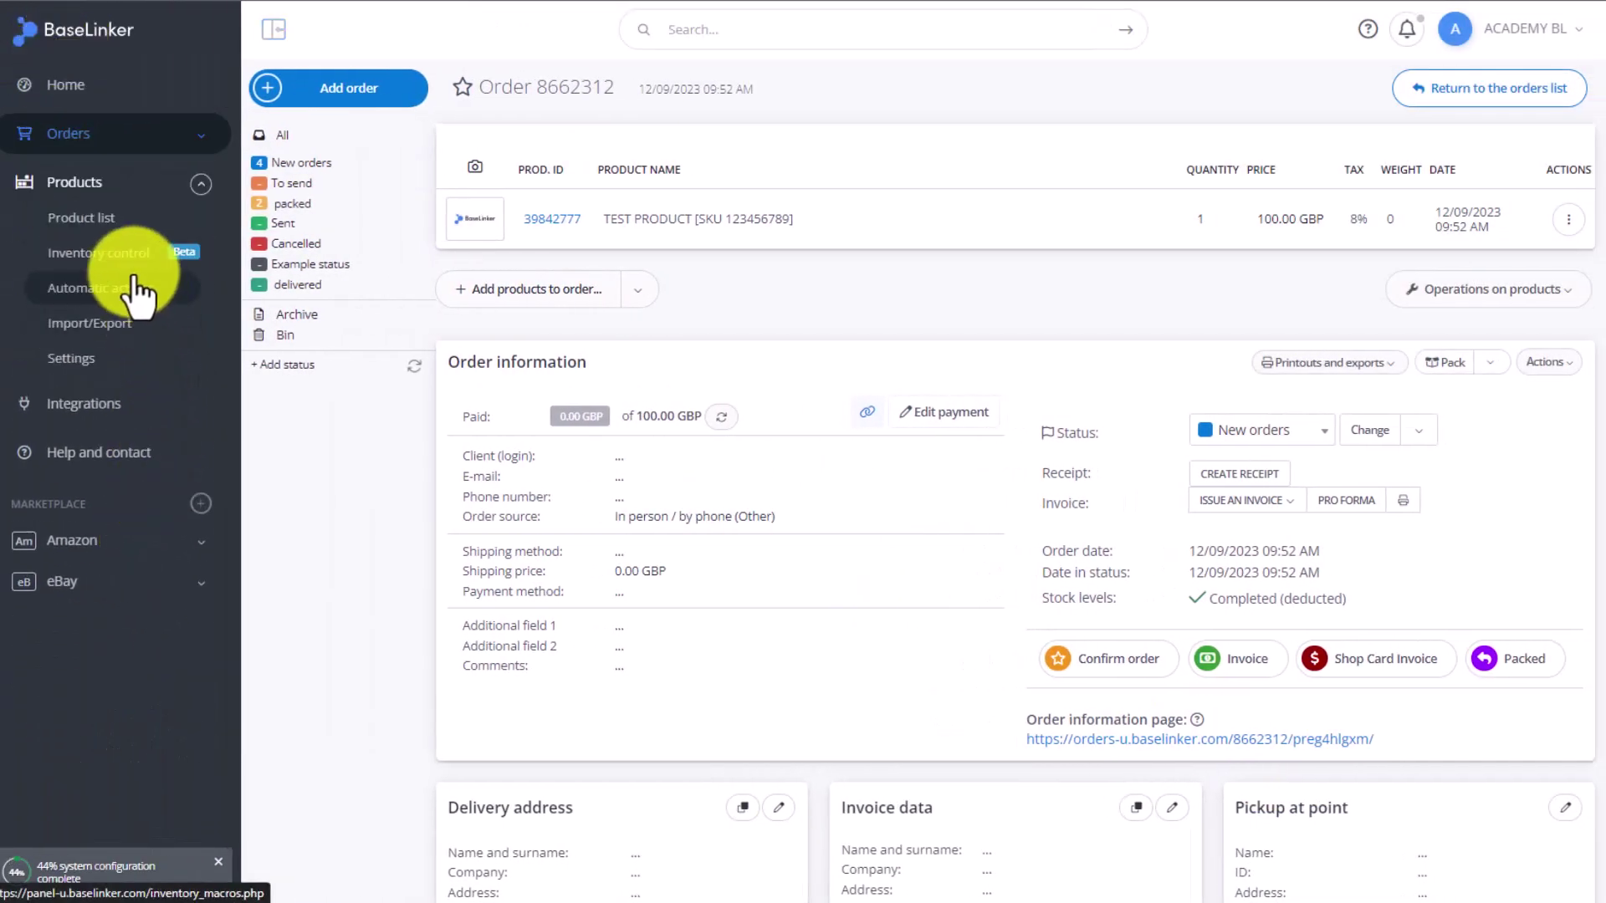
Open Inventory control's Storage documents list to find the 1/9/2023/WZ document
click(125, 255)
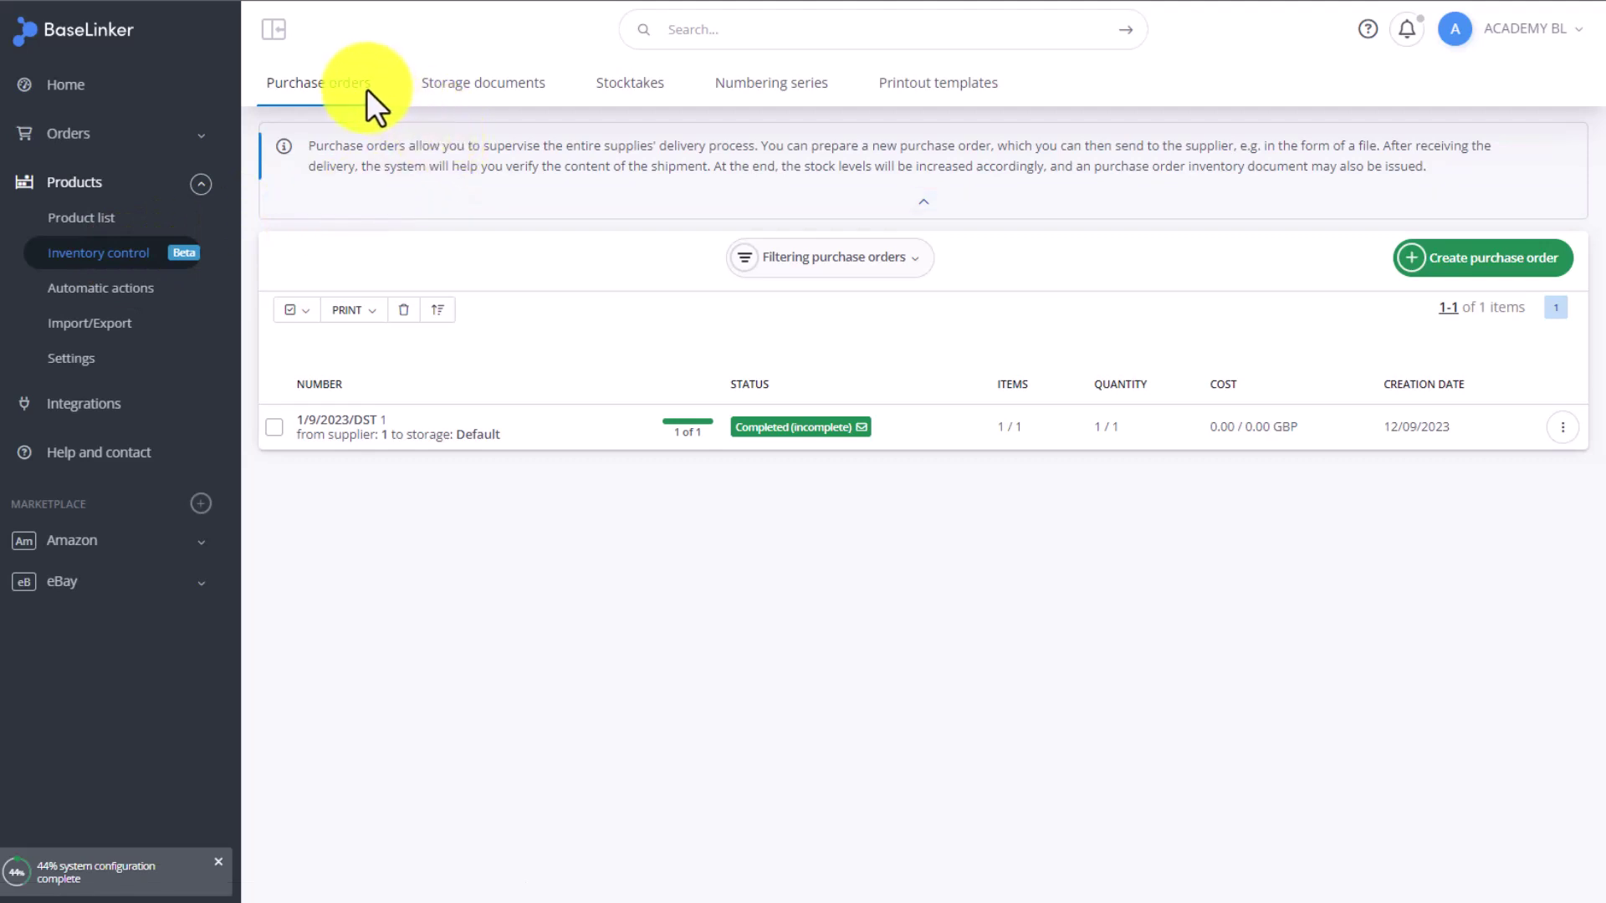
click(466, 80)
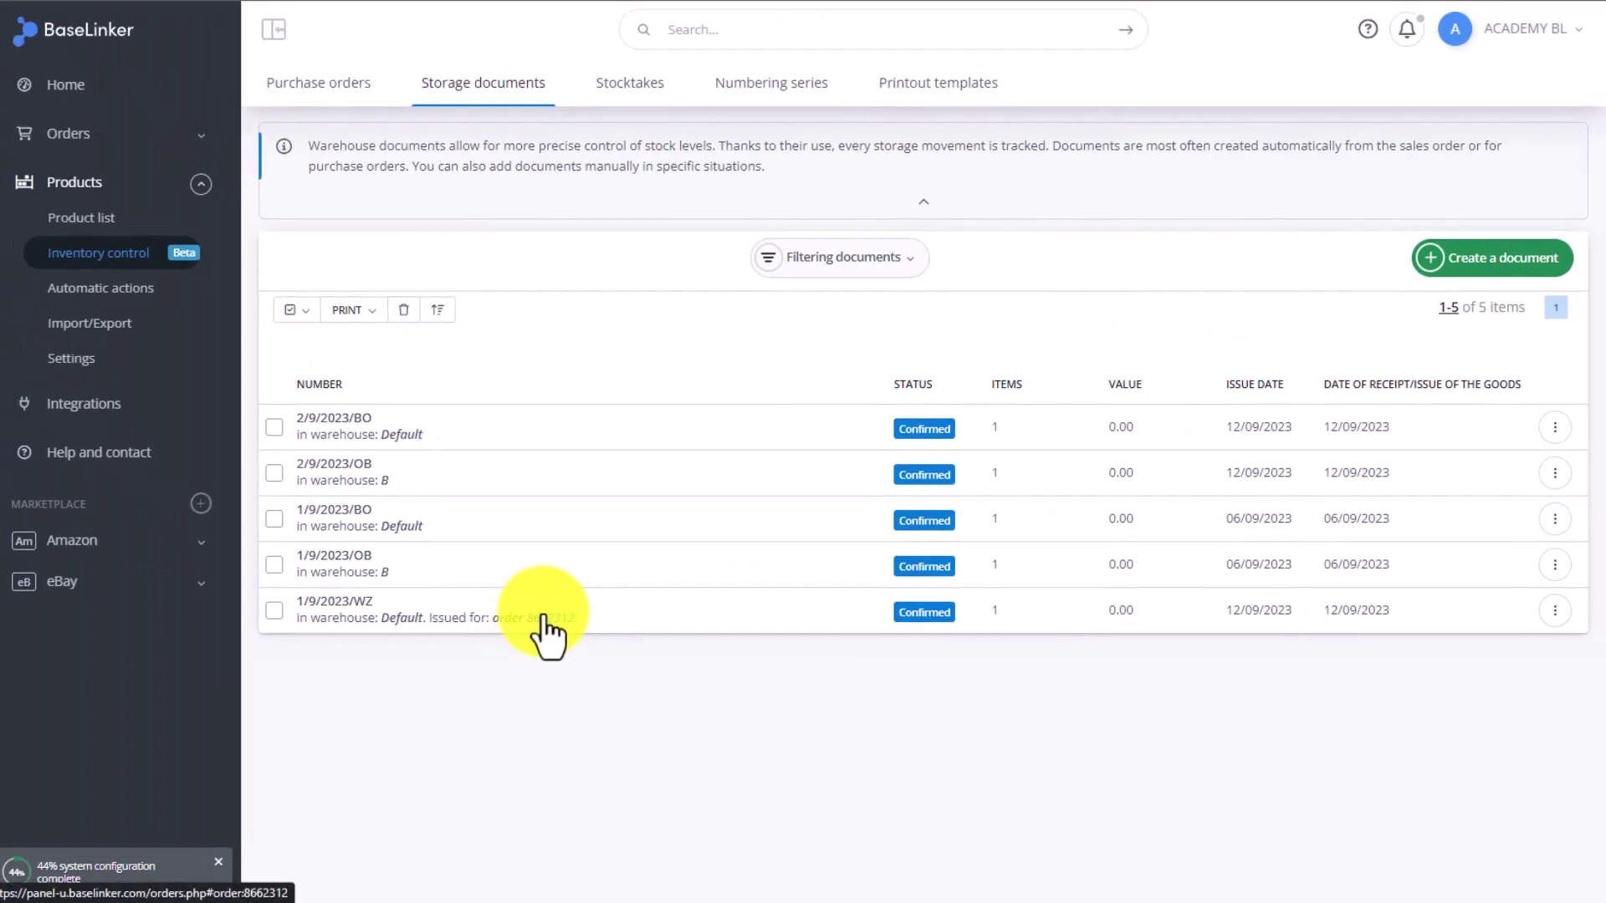
click(338, 604)
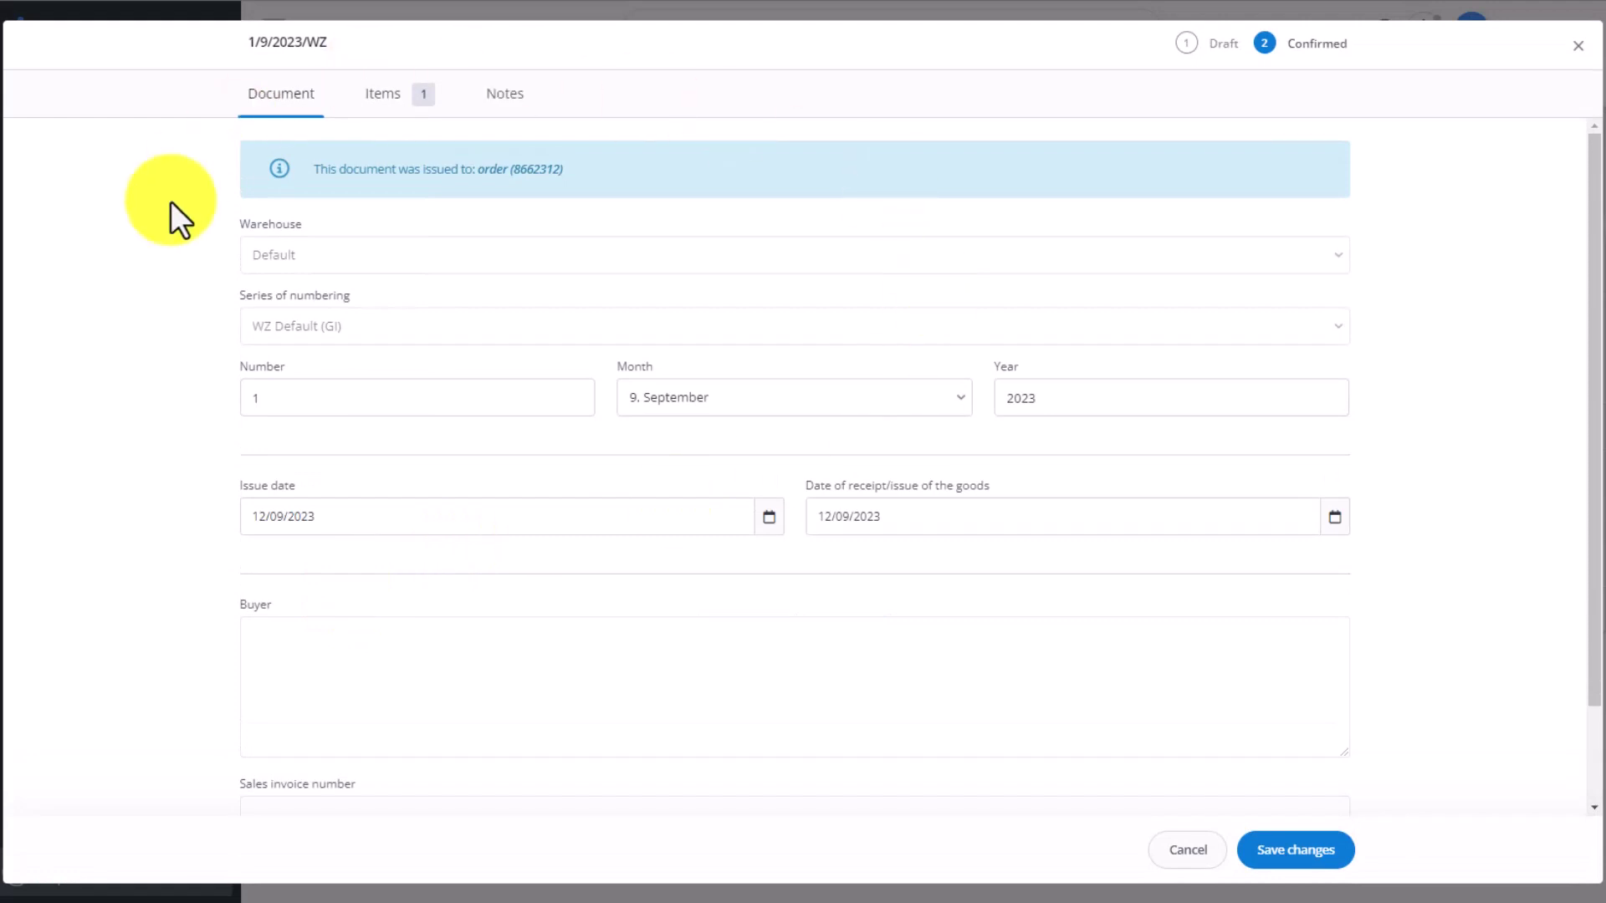
click(367, 107)
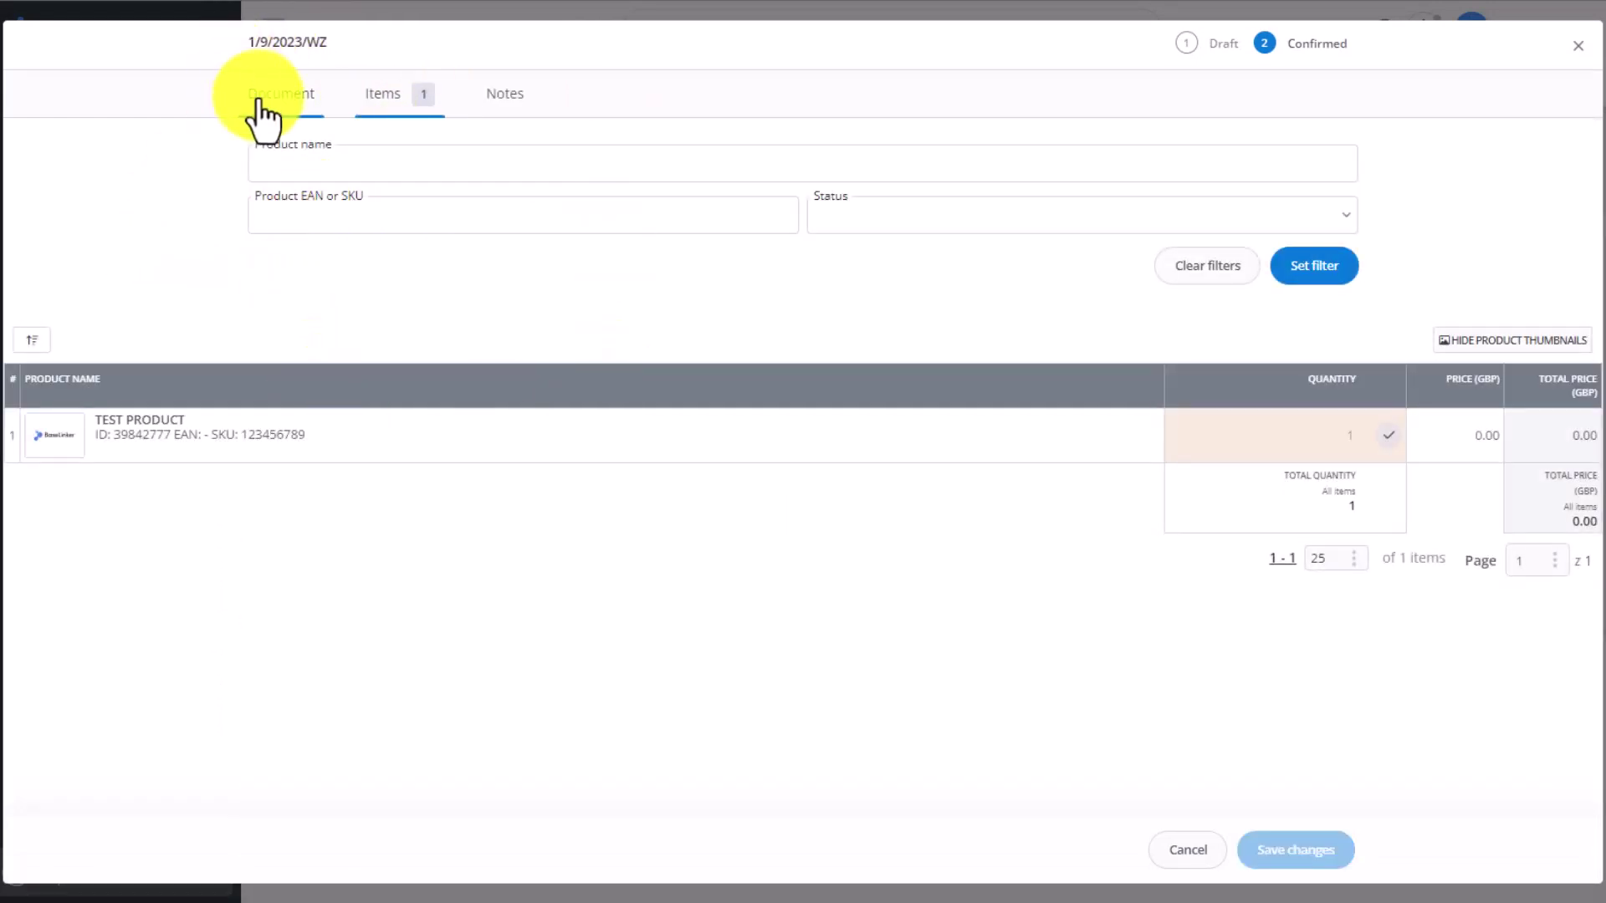
click(260, 100)
scroll(1537, 186, down, 2)
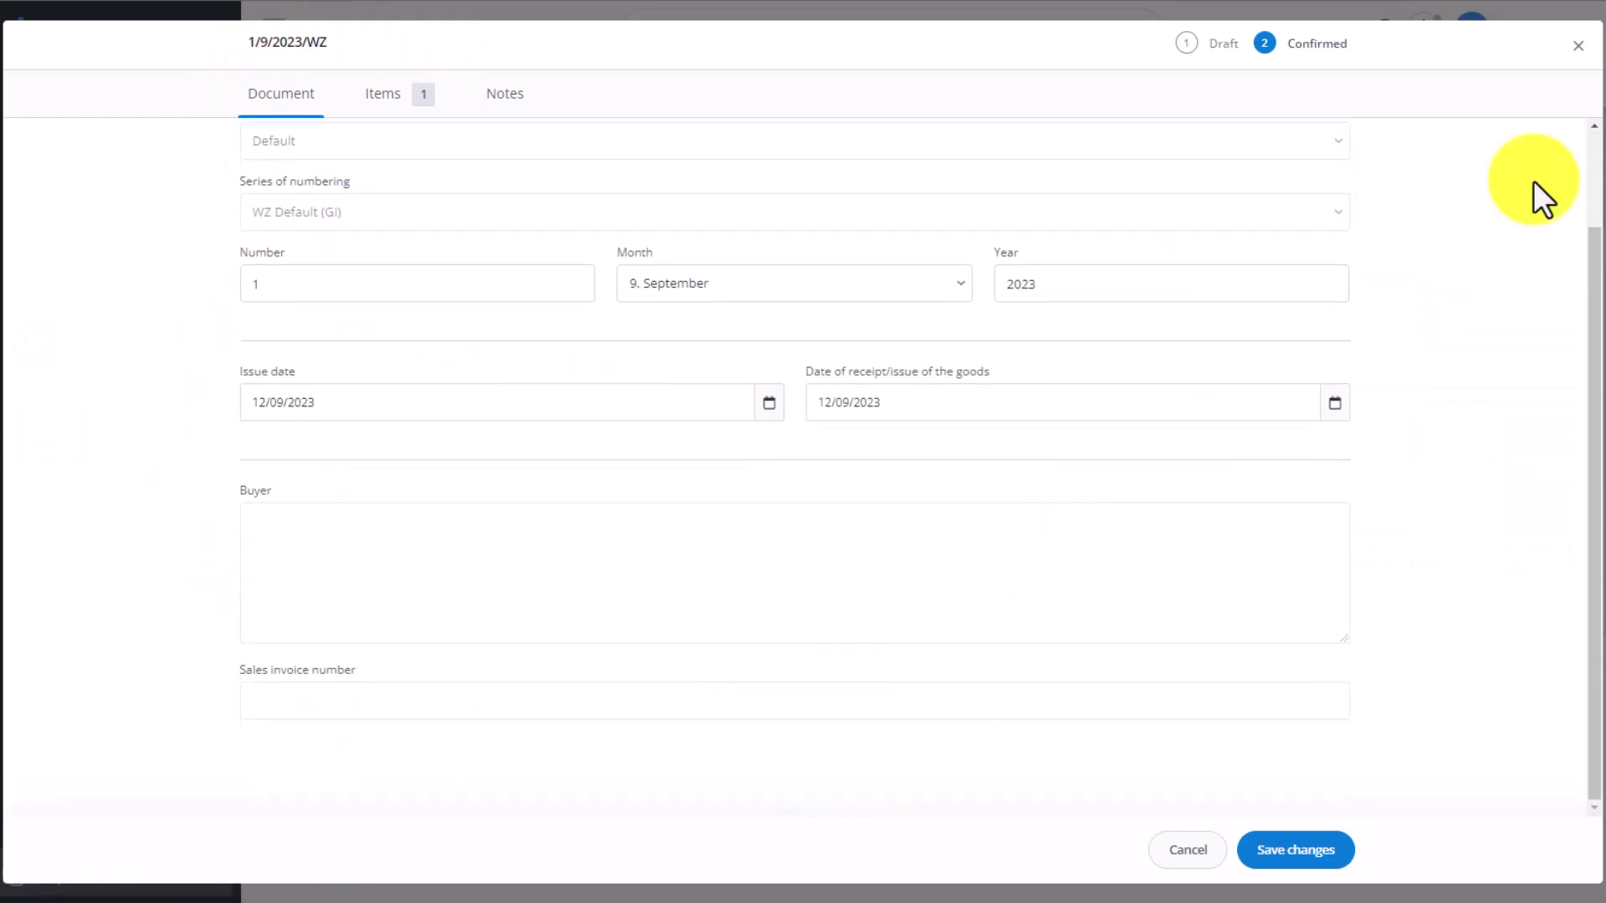
click(1577, 46)
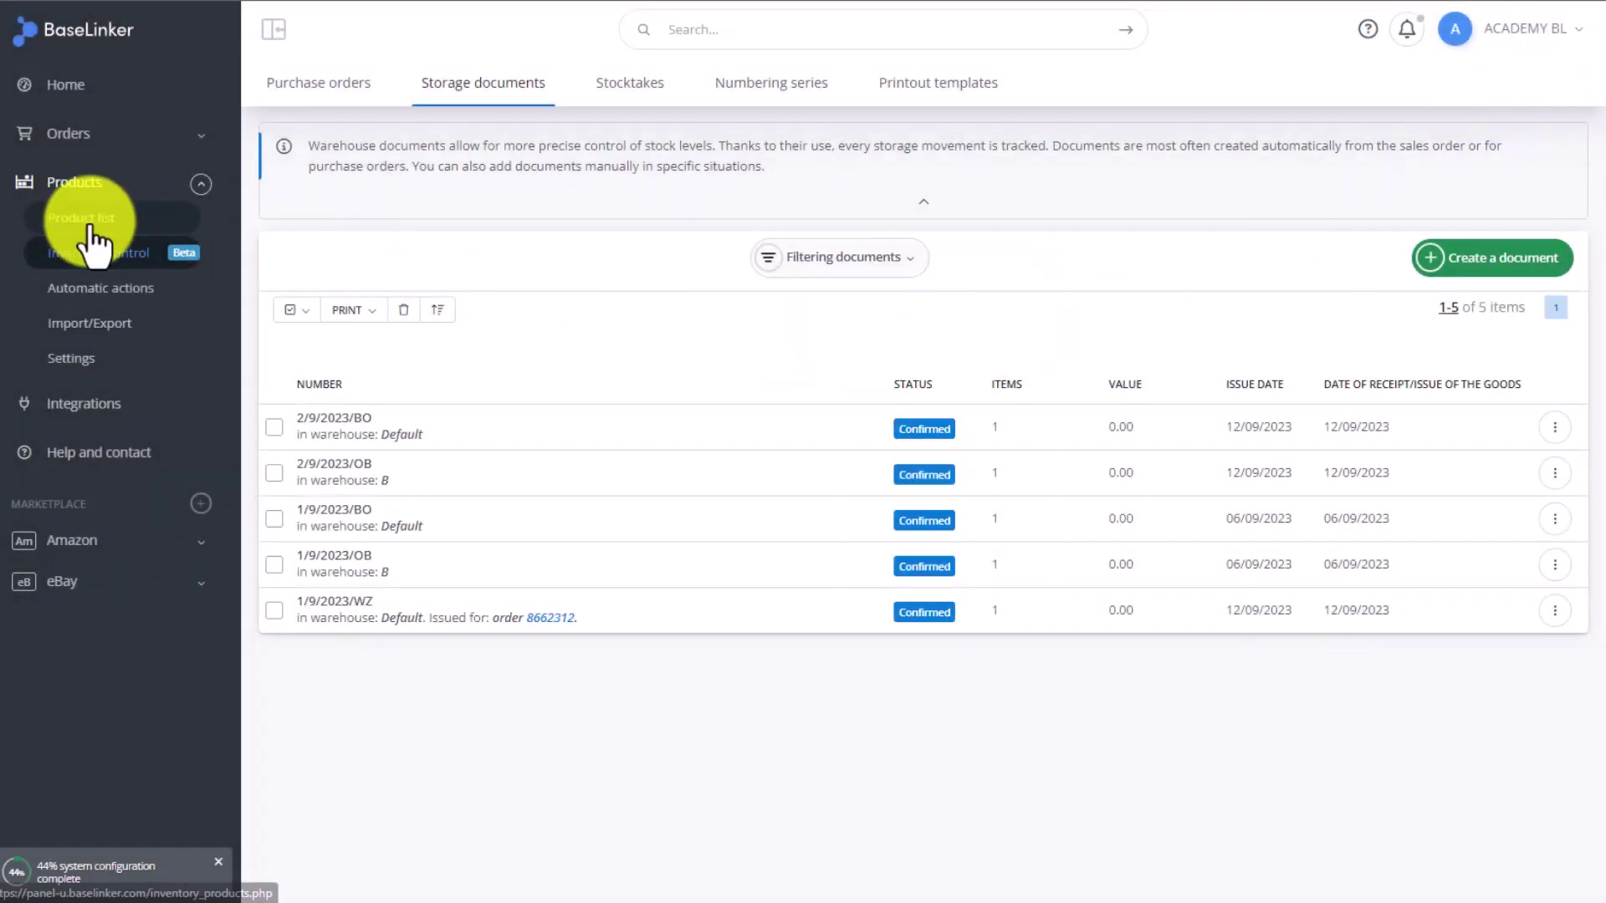
Show the storage documents for TEST PRODUCT from the Product list
click(88, 224)
click(1564, 328)
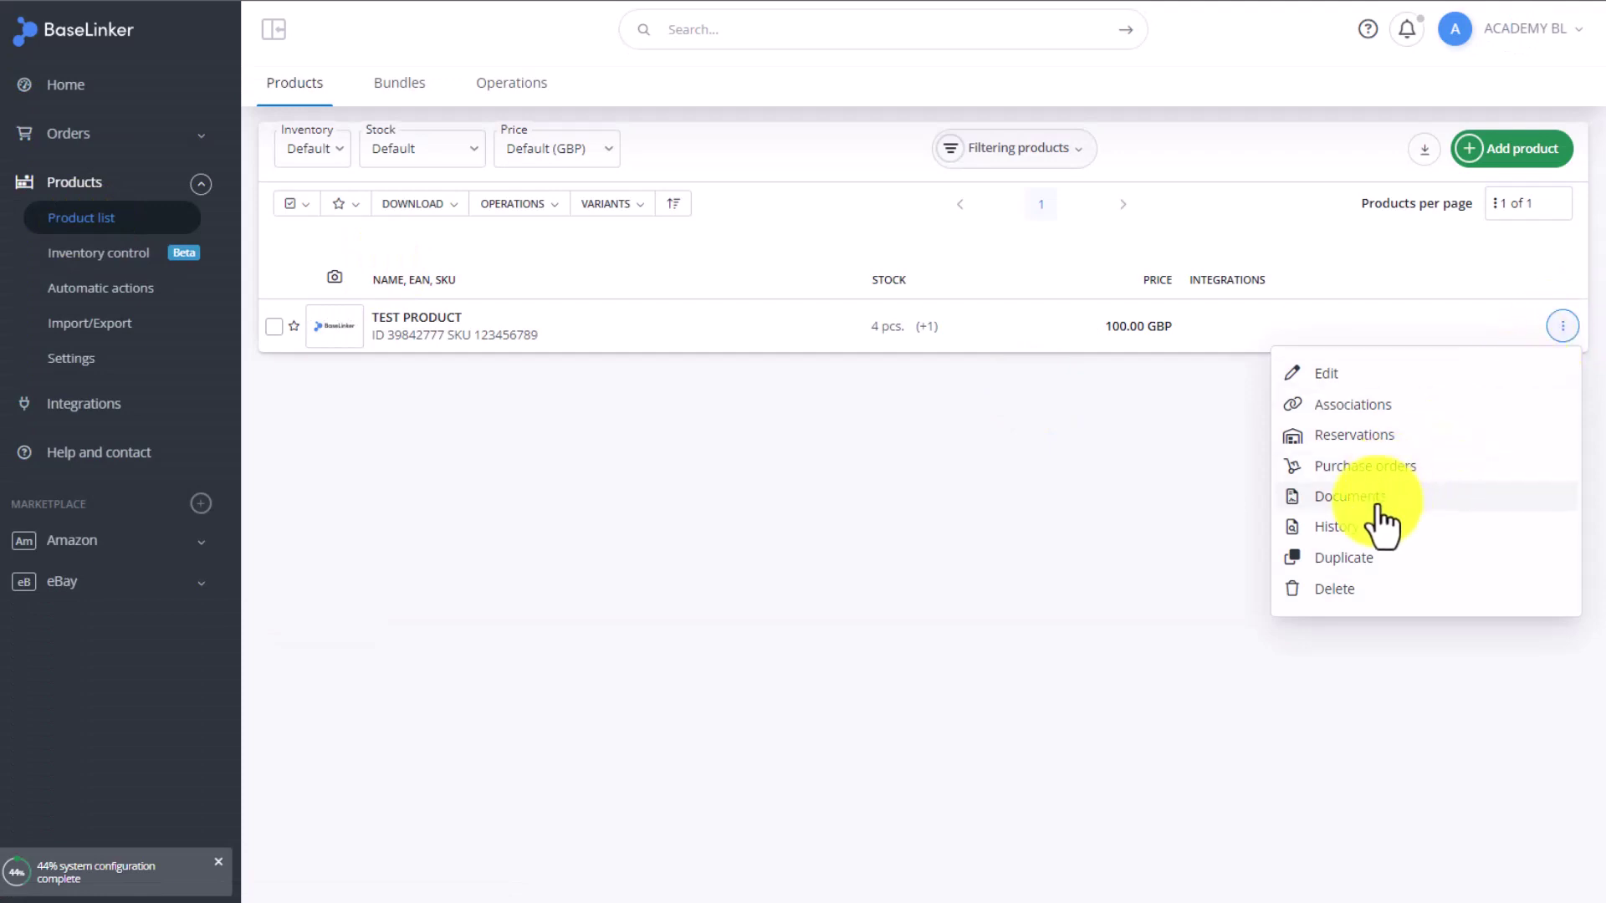
click(1350, 497)
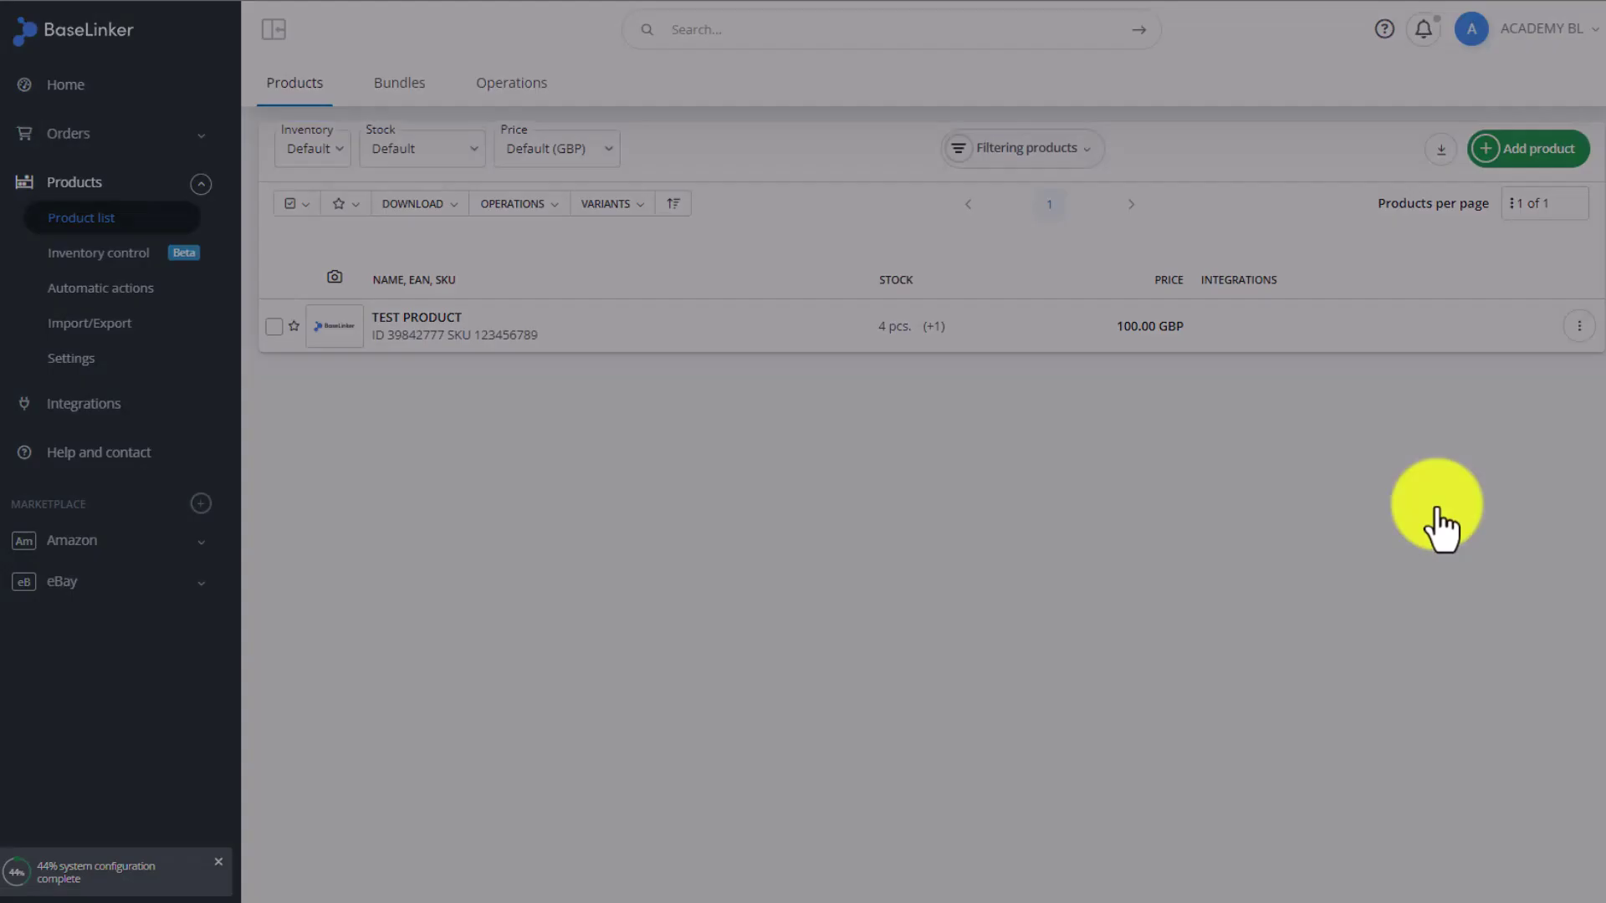